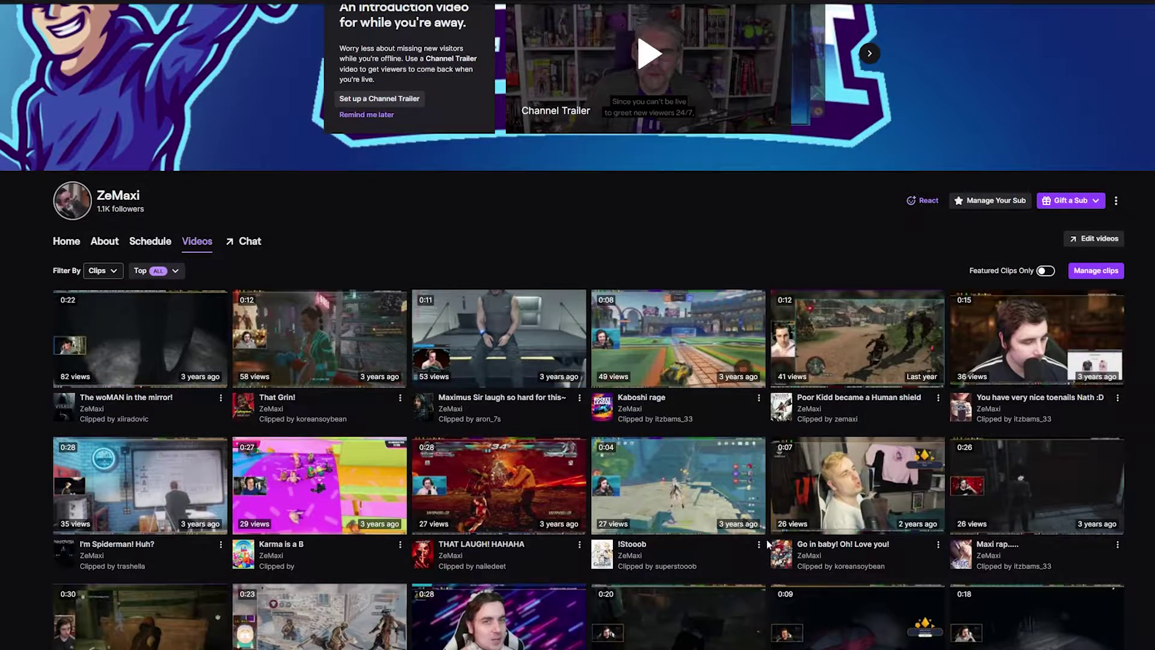
pyautogui.scroll(-5, 675, 308)
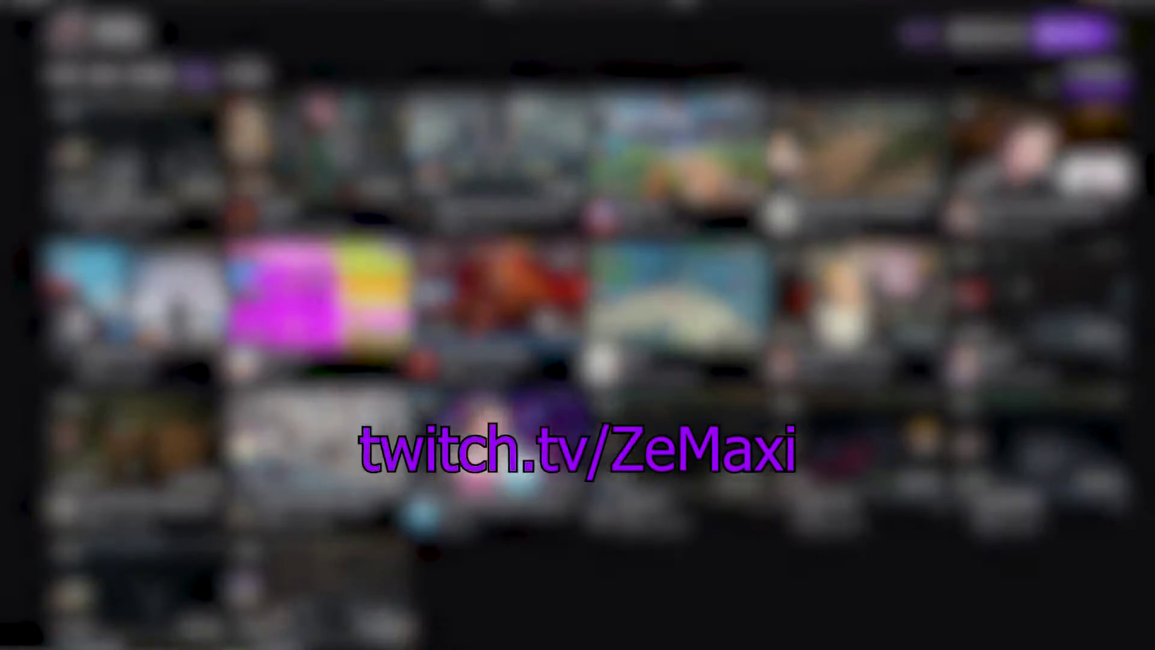
pyautogui.scroll(-5, 553, 296)
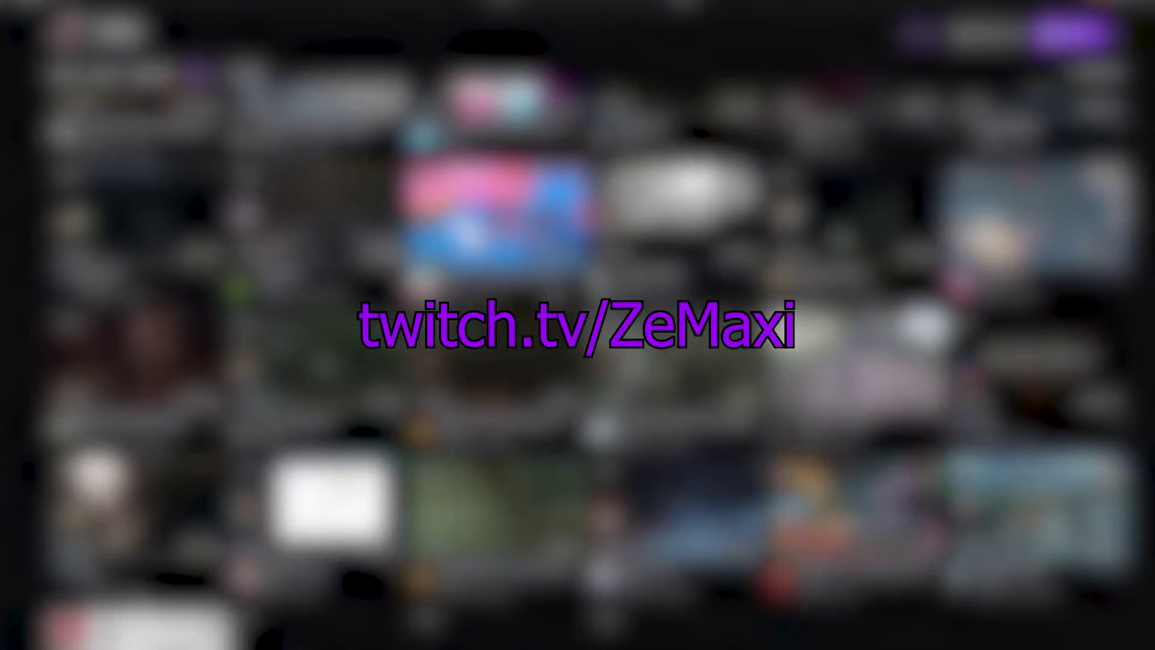
pyautogui.scroll(-5, 553, 296)
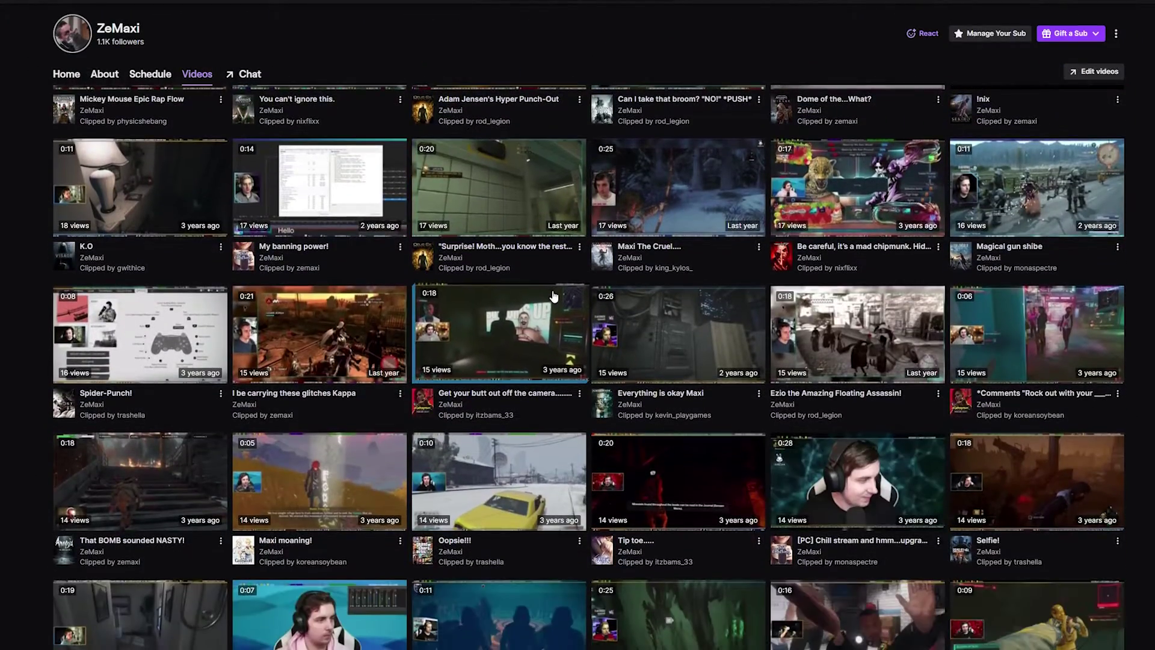
pyautogui.scroll(-5, 590, 283)
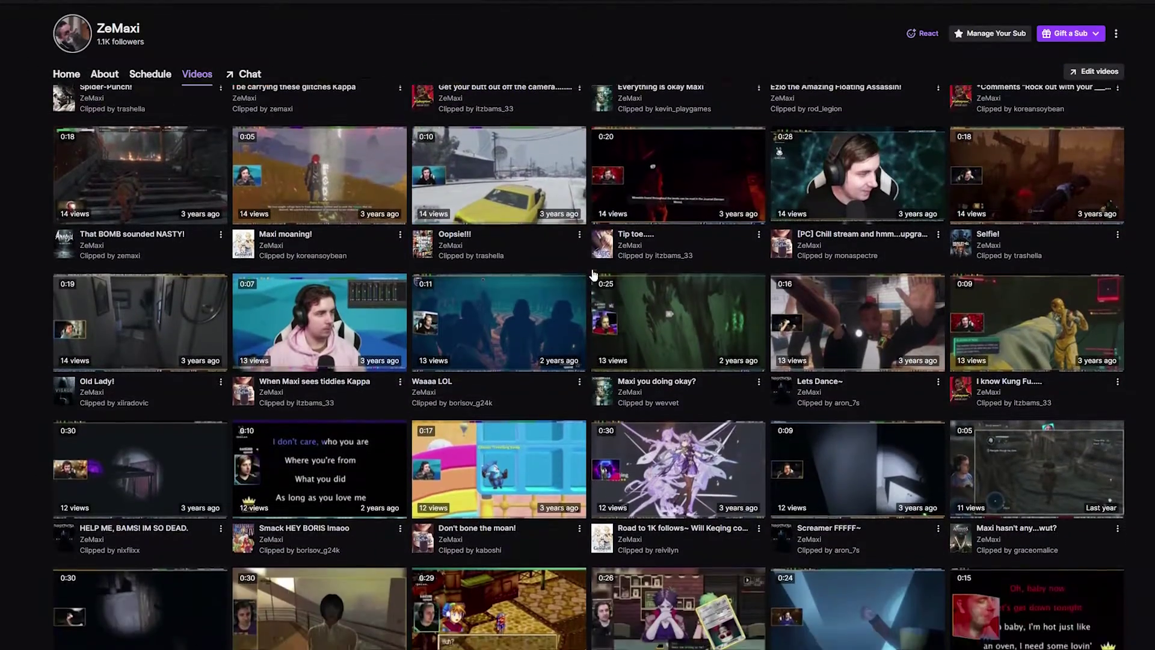
pyautogui.scroll(-2, 587, 275)
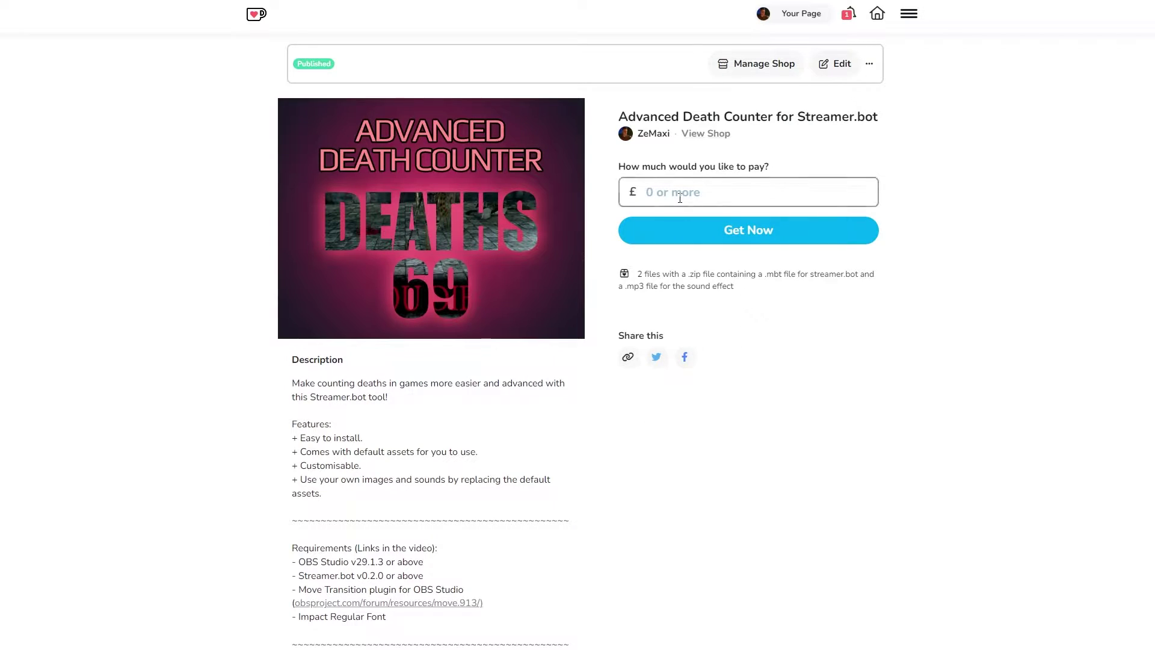
# Step: Order the free Advanced Death Counter for Streamer.bot from the Ko-fi shop and view its downloadable content
pyautogui.click(679, 198)
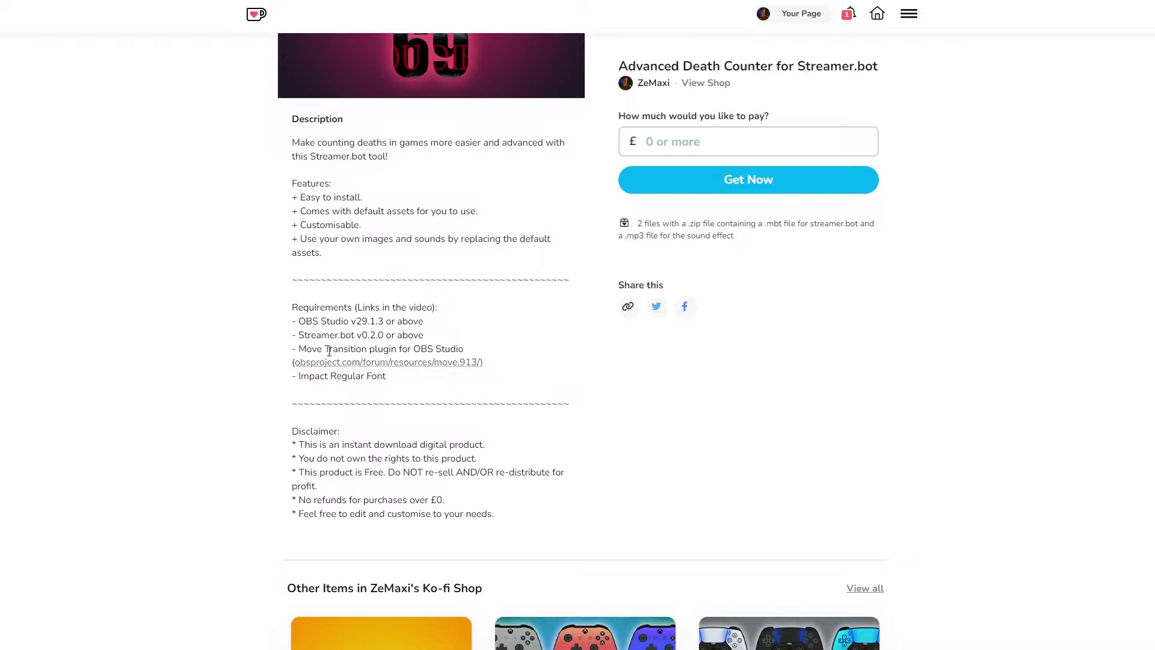
pyautogui.moveTo(316, 351); pyautogui.dragTo(510, 364)
pyautogui.click(547, 399)
pyautogui.scroll(4, 546, 398)
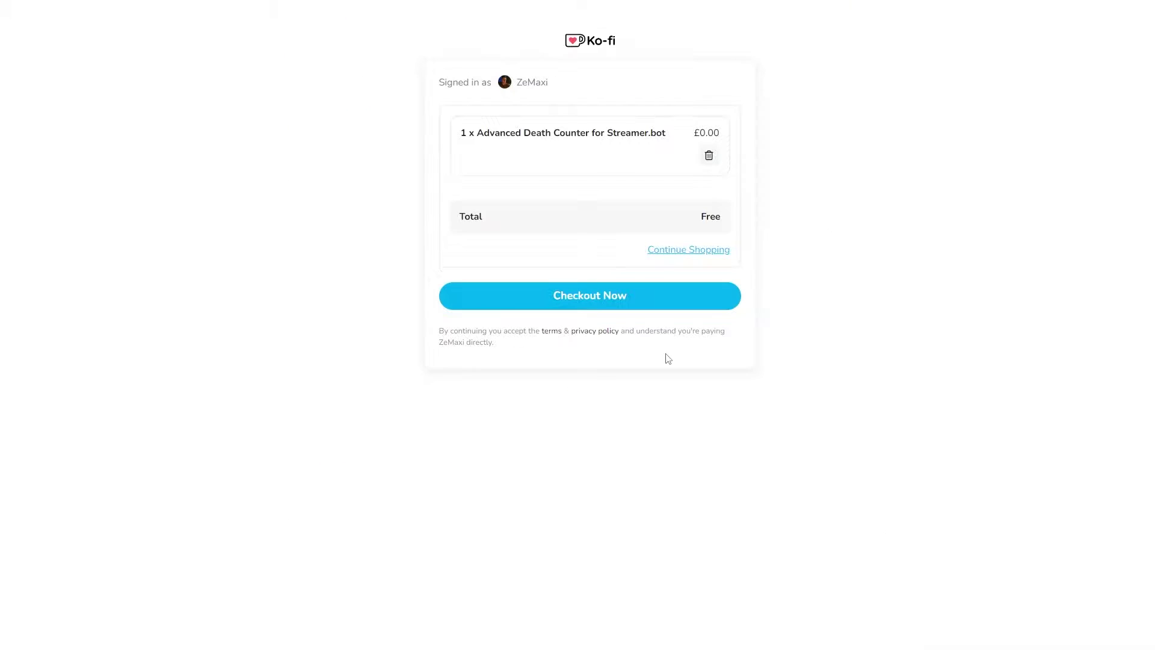
pyautogui.click(593, 293)
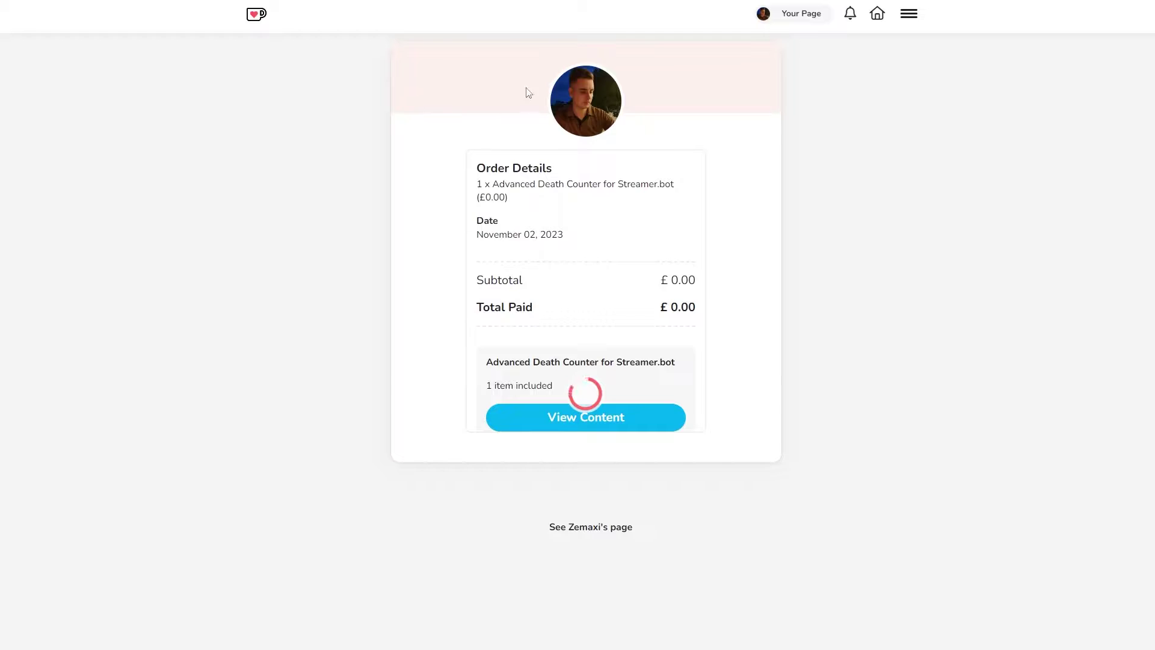
pyautogui.click(546, 427)
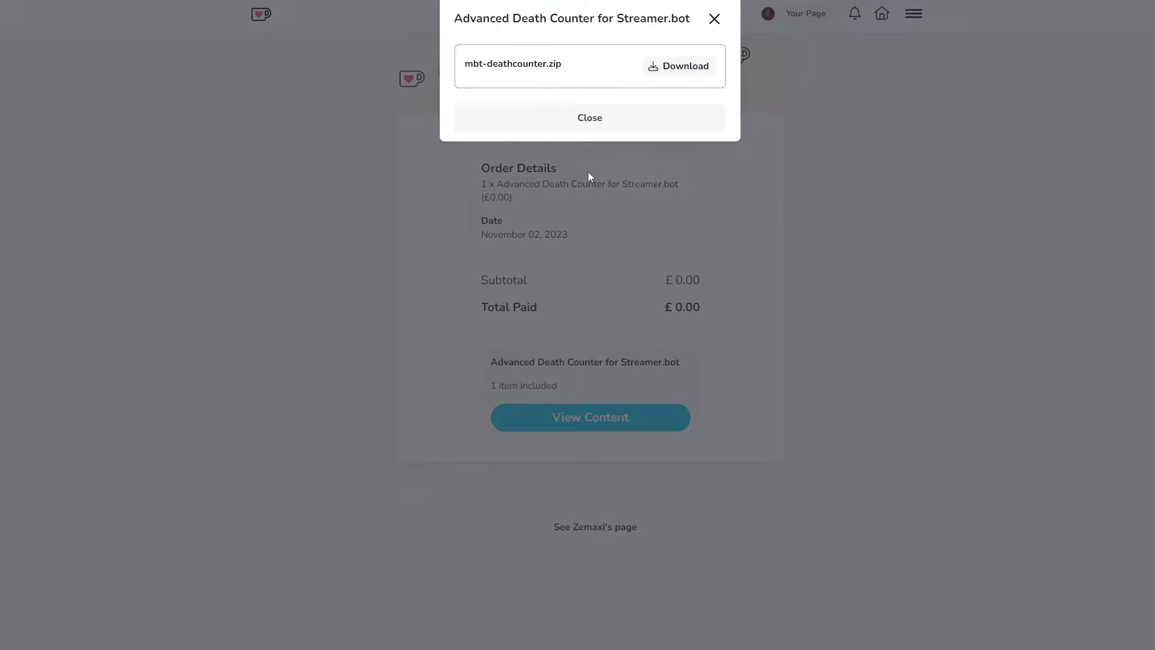
pyautogui.click(588, 118)
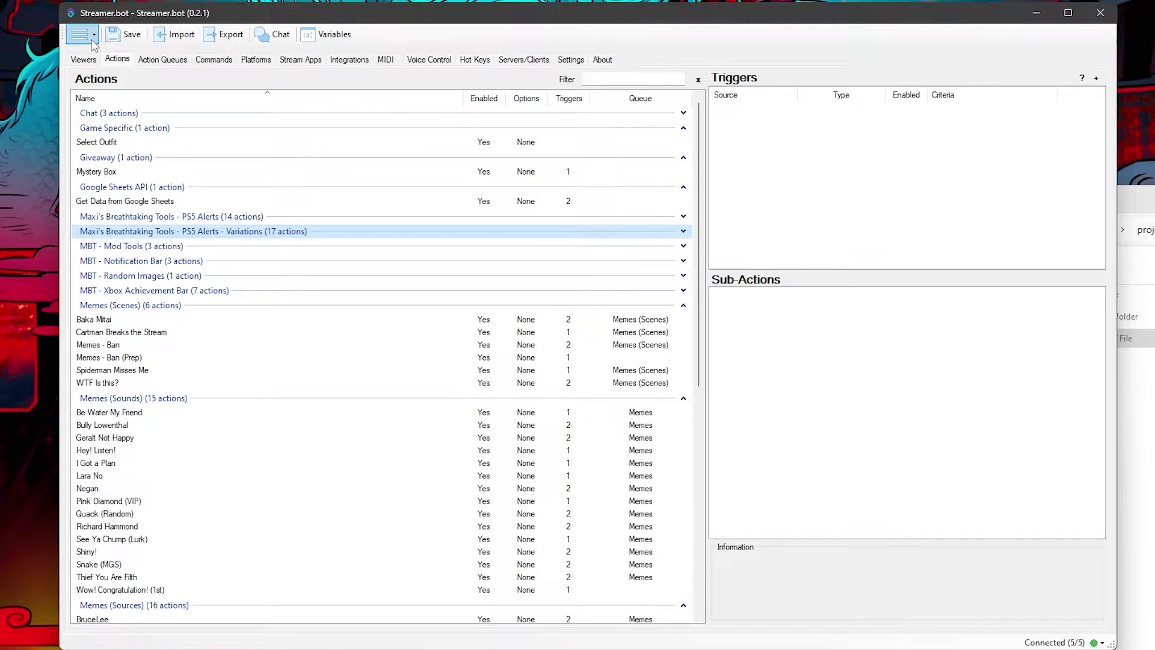
# Step: Load mbt-deathcounter.mbt from the projects folder into Streamer.bot as an action import
pyautogui.click(92, 42)
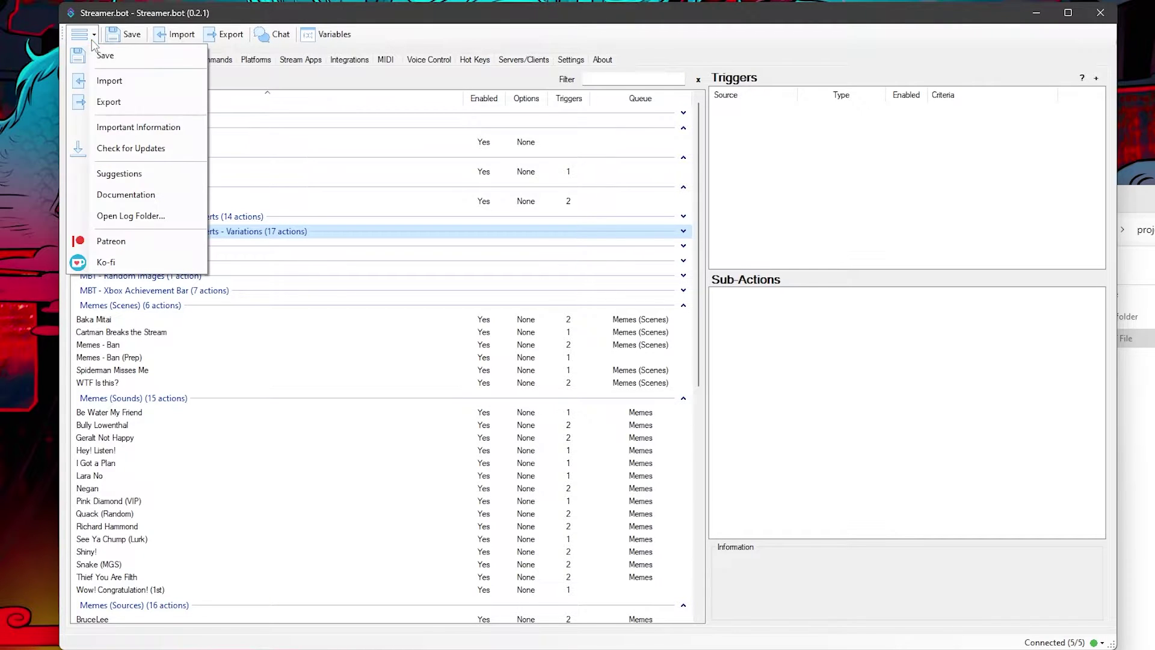
pyautogui.click(120, 84)
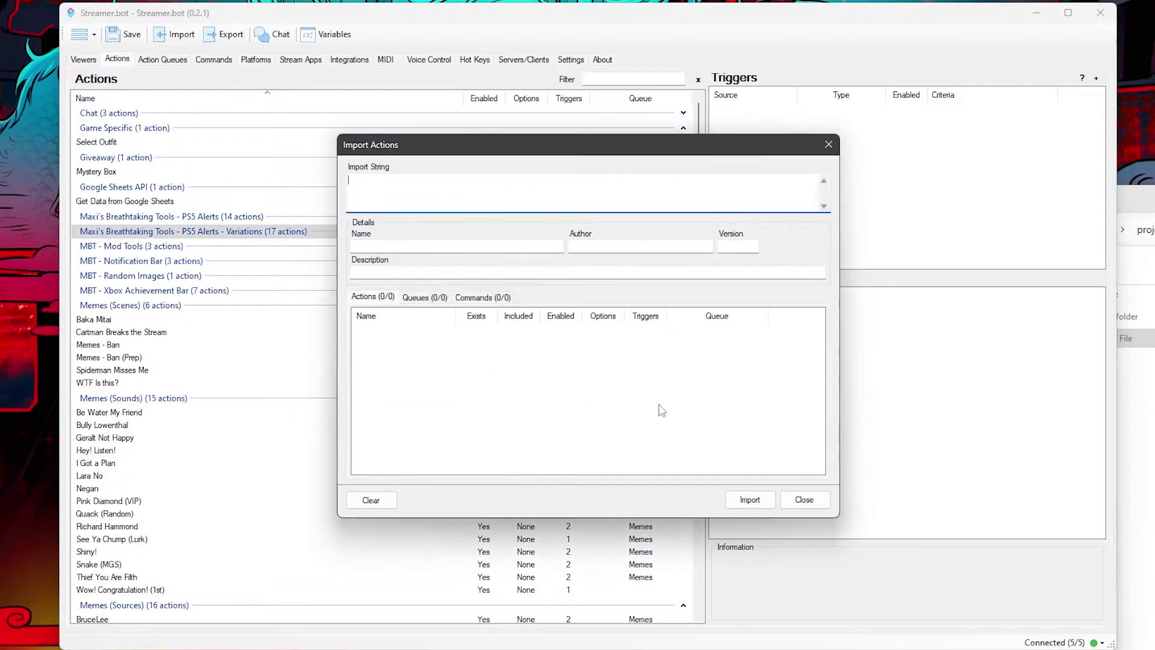
pyautogui.hotkey('alt', 'Tab')
pyautogui.moveTo(445, 189); pyautogui.dragTo(446, 186)
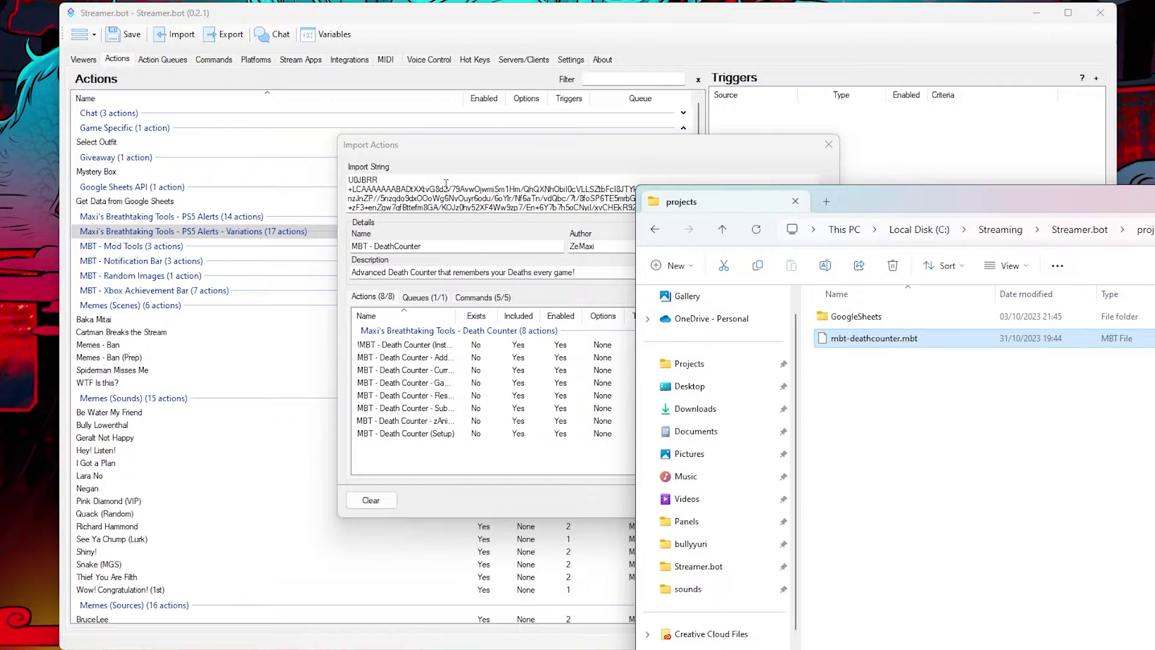
# Step: Review the actions, queues and commands of the MBT - DeathCounter package and import it, overwriting the existing commands
pyautogui.click(441, 388)
pyautogui.moveTo(455, 315); pyautogui.dragTo(505, 316)
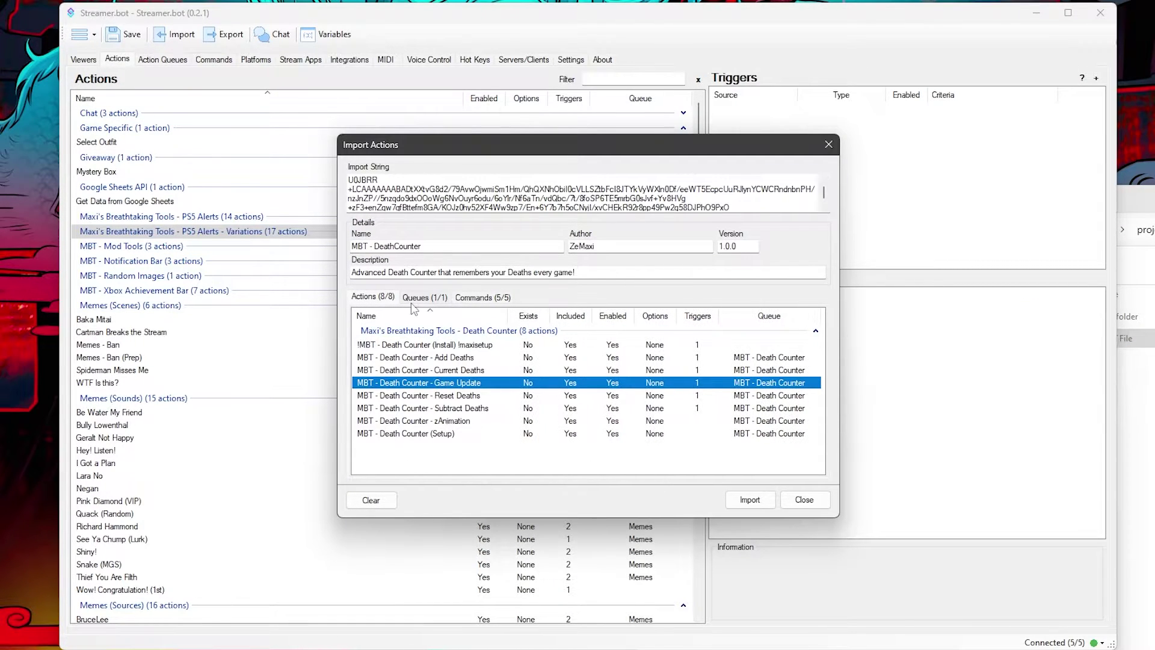
pyautogui.click(414, 299)
pyautogui.click(484, 298)
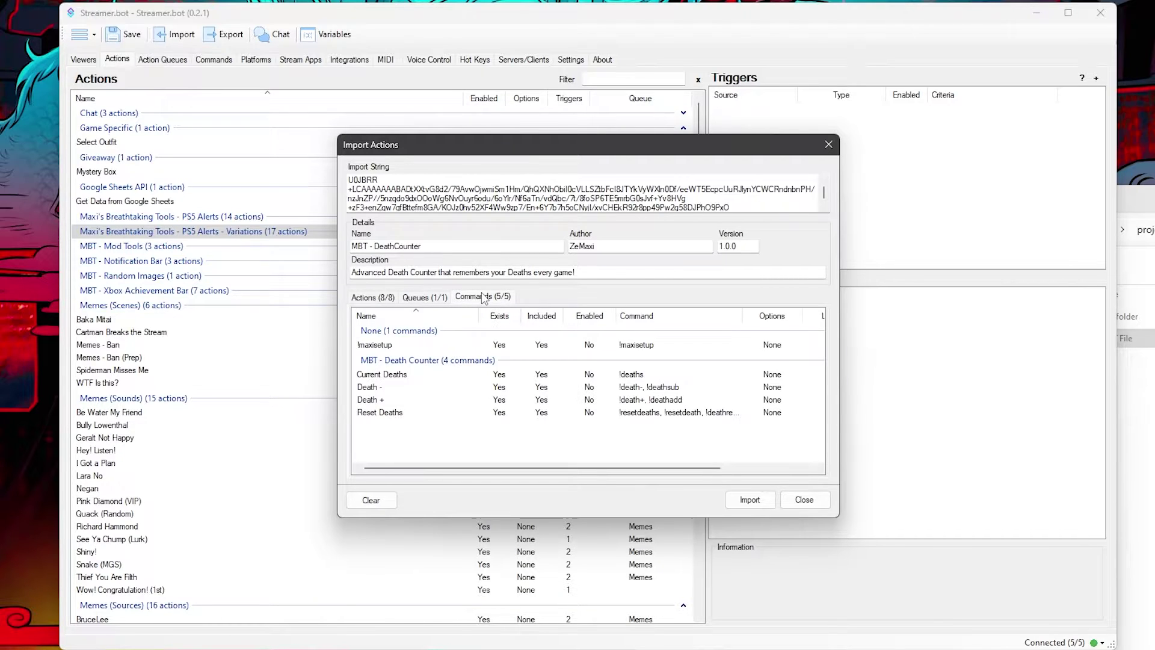
pyautogui.click(364, 297)
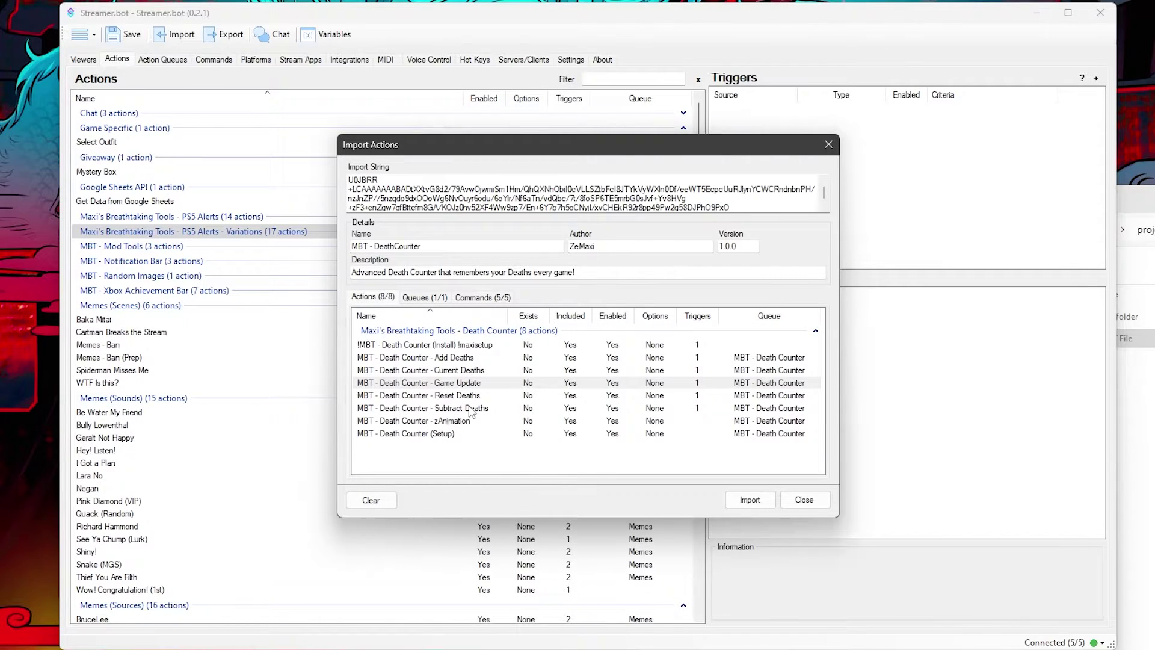
pyautogui.click(752, 501)
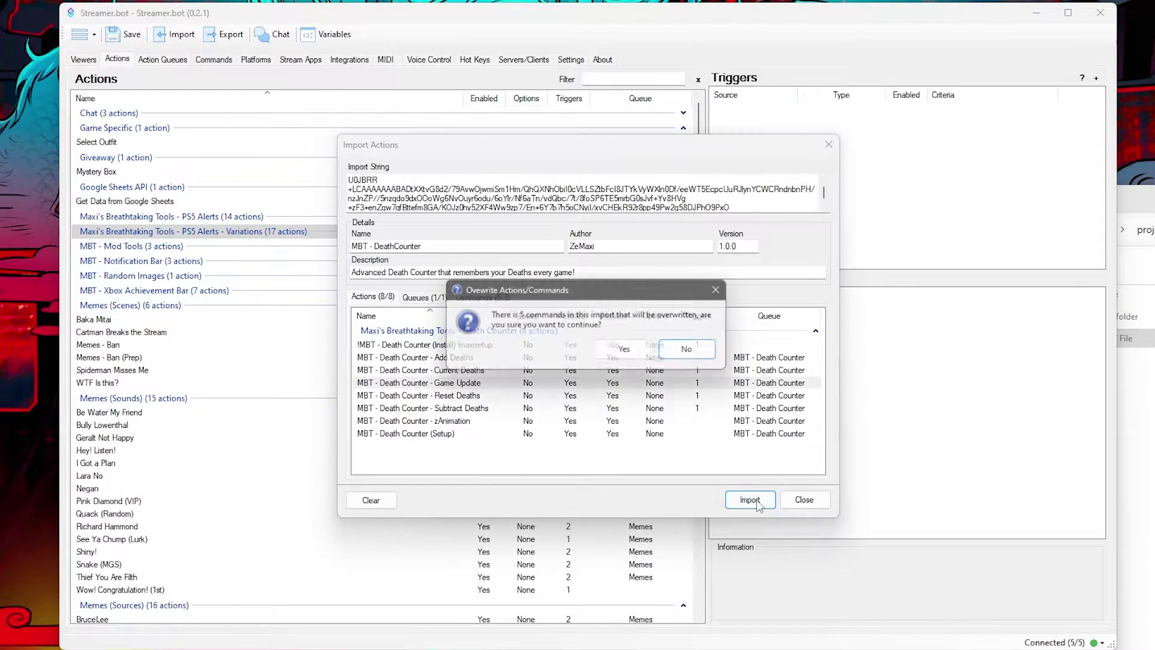
pyautogui.click(629, 354)
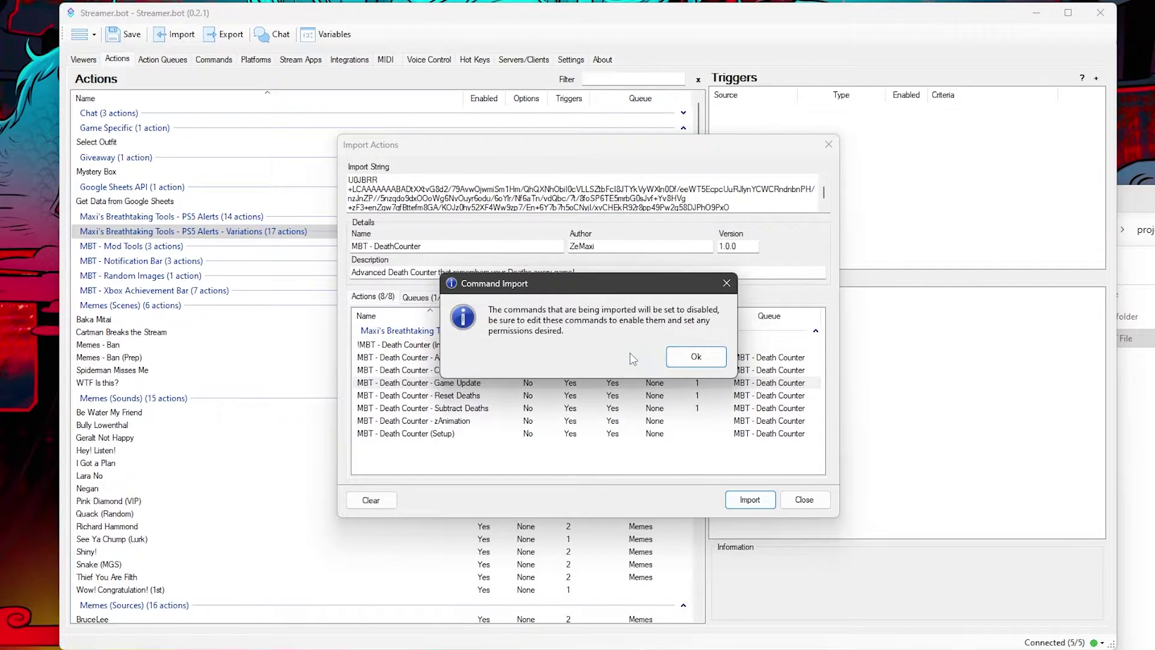
pyautogui.click(684, 359)
# Step: Enable the !maxisetup command in Streamer.bot and send !maxisetup in the stream chat in OBS
pyautogui.rightClick(125, 129)
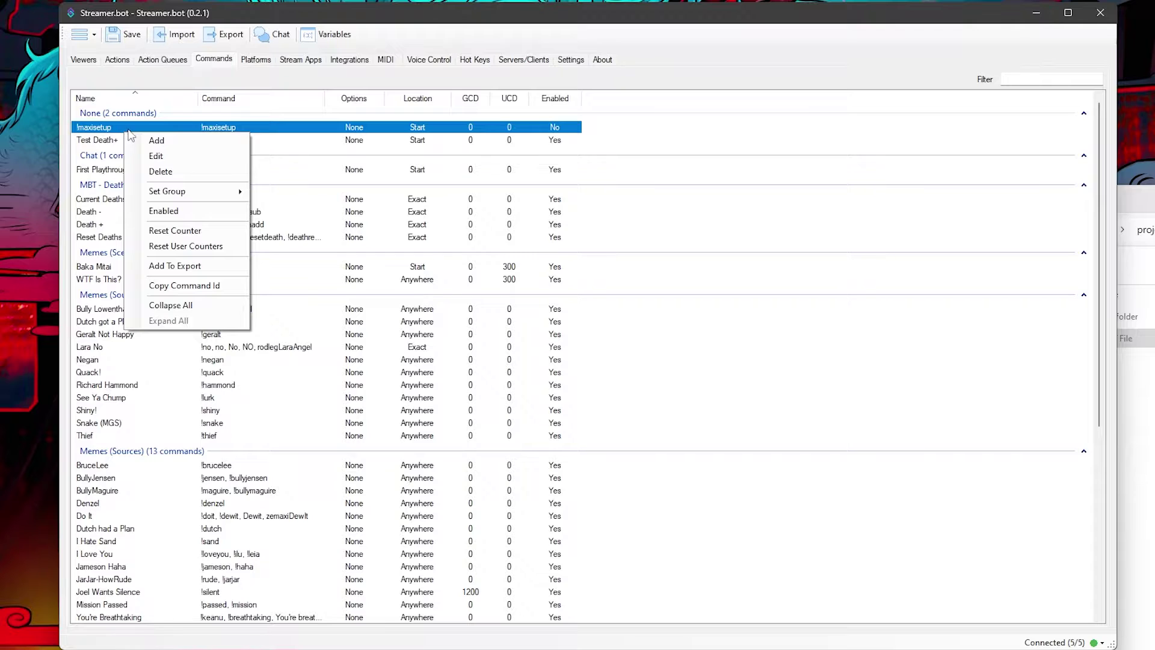
pyautogui.click(181, 212)
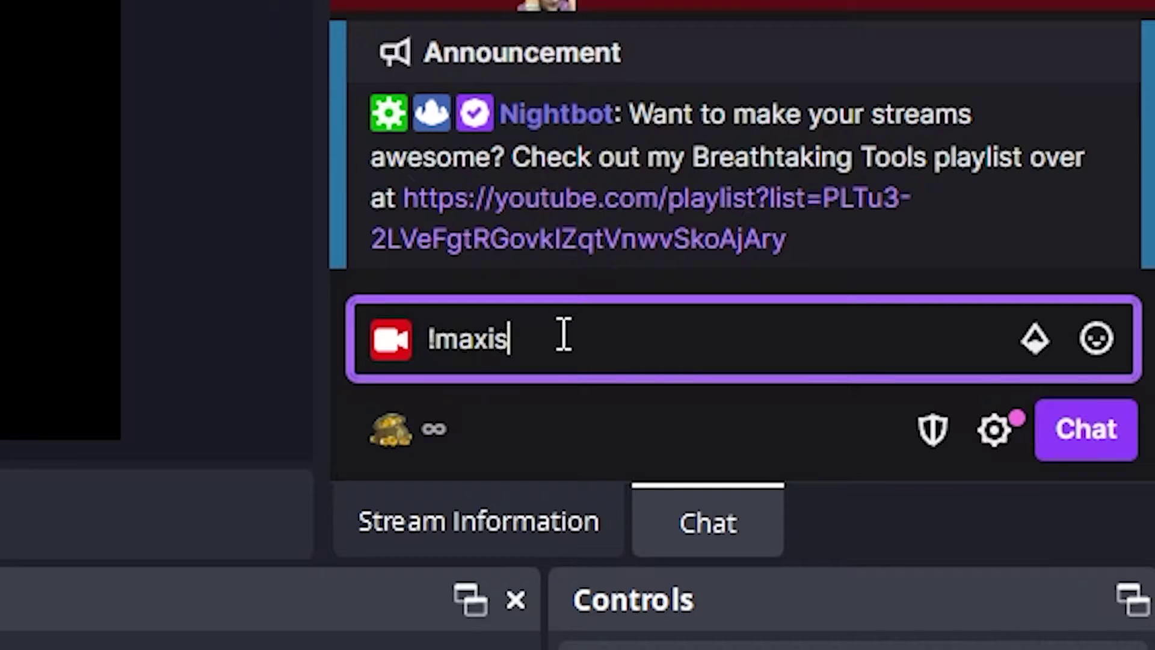
pyautogui.write('etup')
pyautogui.press('Return')
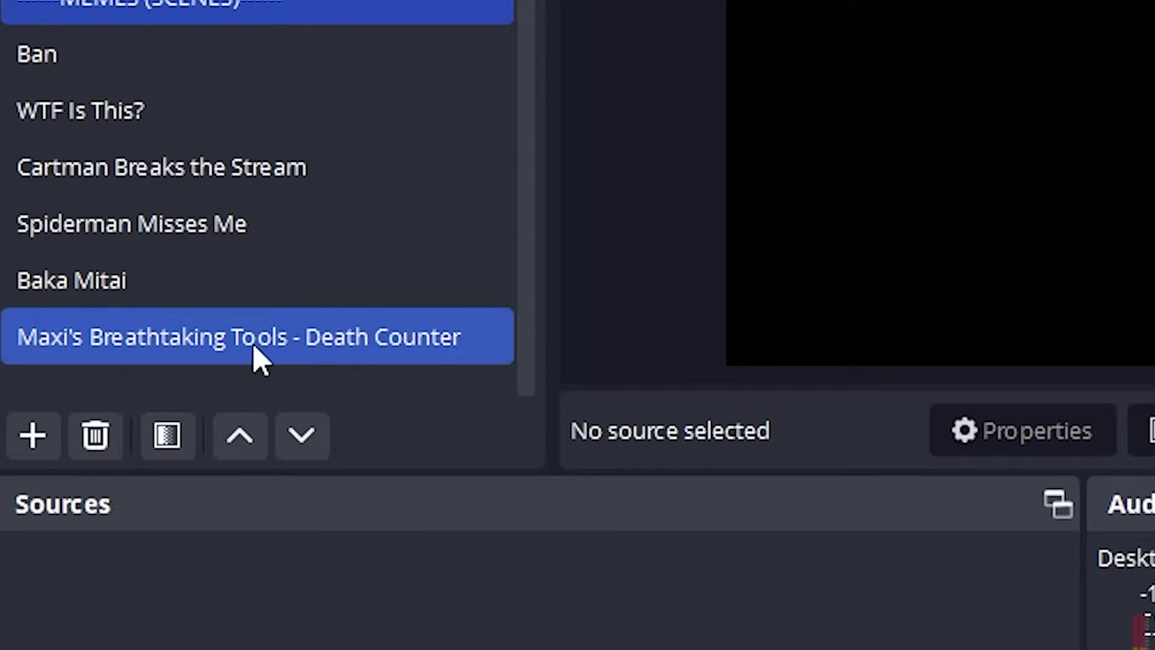
# Step: In the Maxi's Breathtaking Tools - Death Counter scene, set the text of the MBT - Death Counter - Number source to 0
pyautogui.click(241, 340)
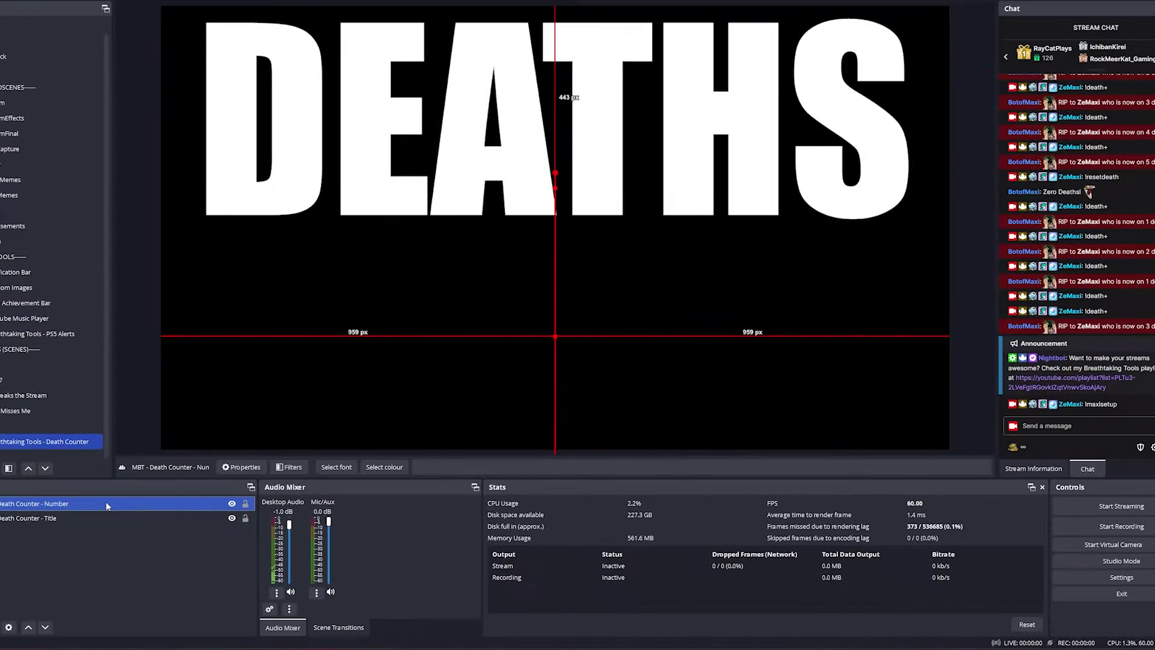
pyautogui.doubleClick(108, 506)
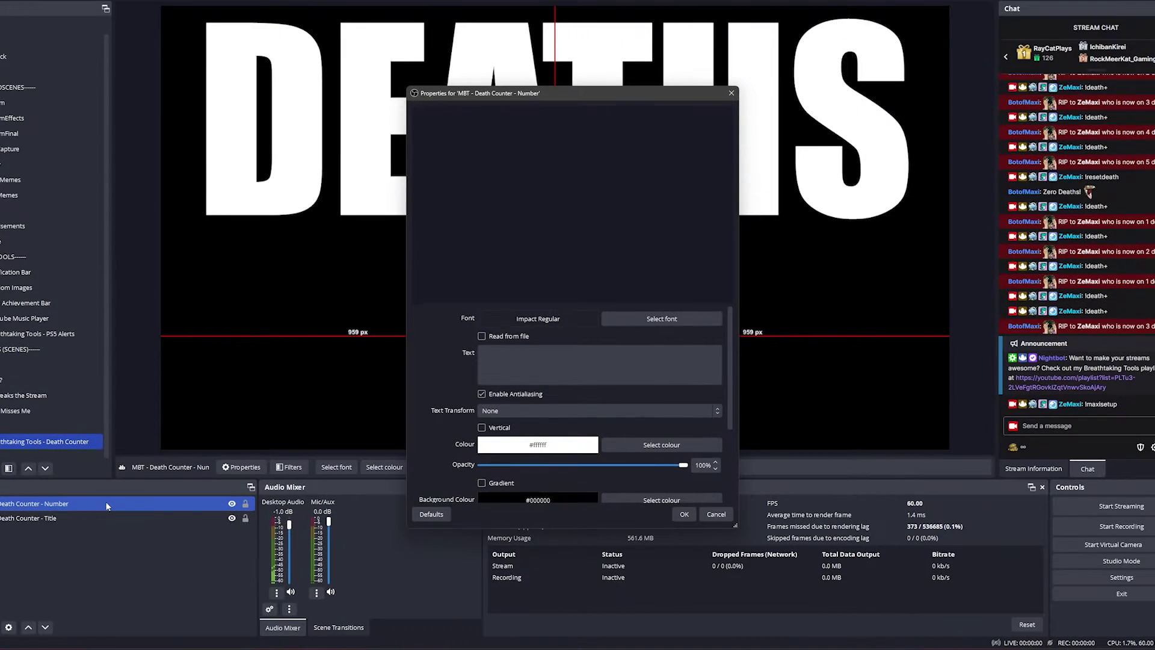
pyautogui.click(572, 356)
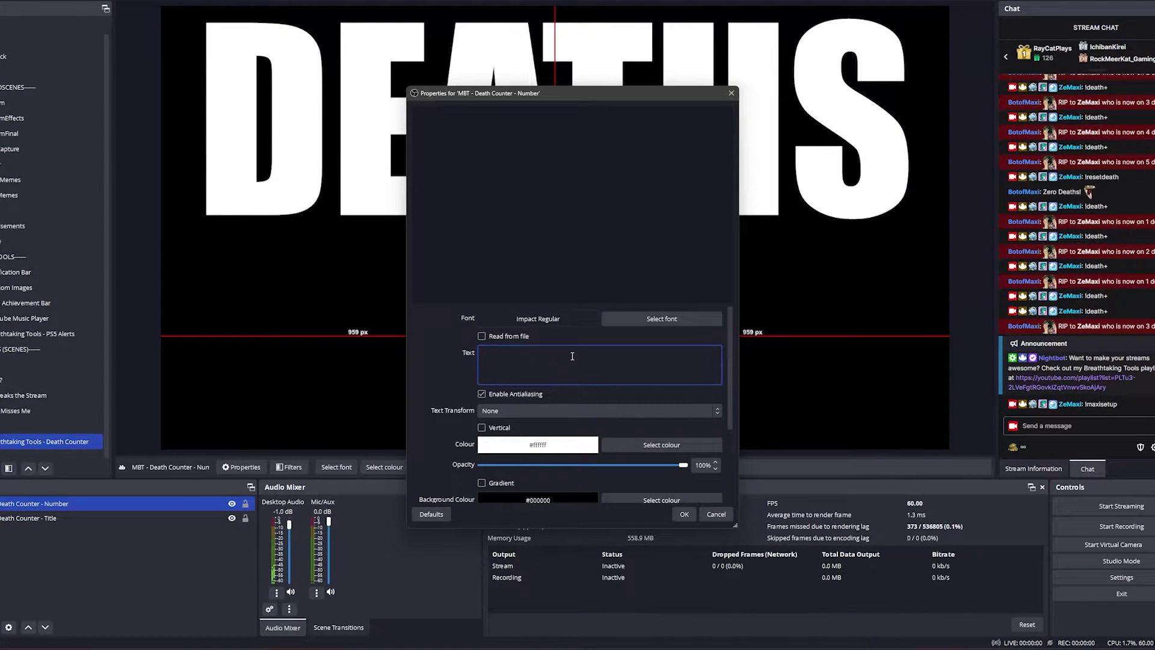
pyautogui.write('0')
pyautogui.click(685, 516)
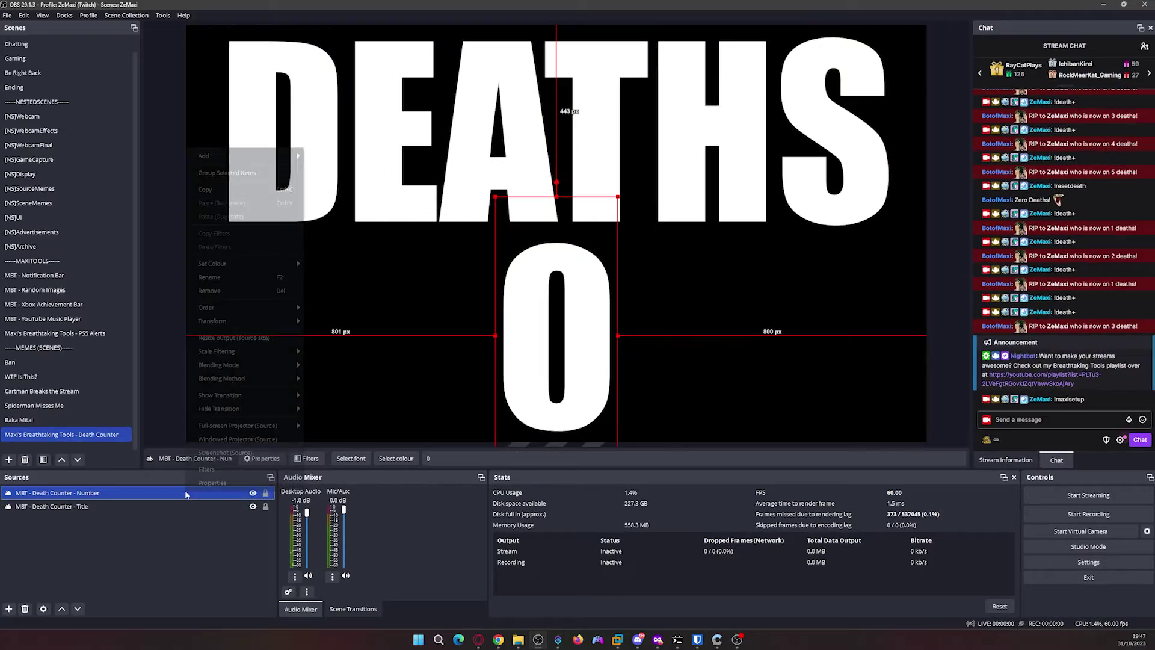
# Step: Turn off the Shake filter on the MBT - Death Counter - Number source
pyautogui.rightClick(171, 503)
pyautogui.click(205, 471)
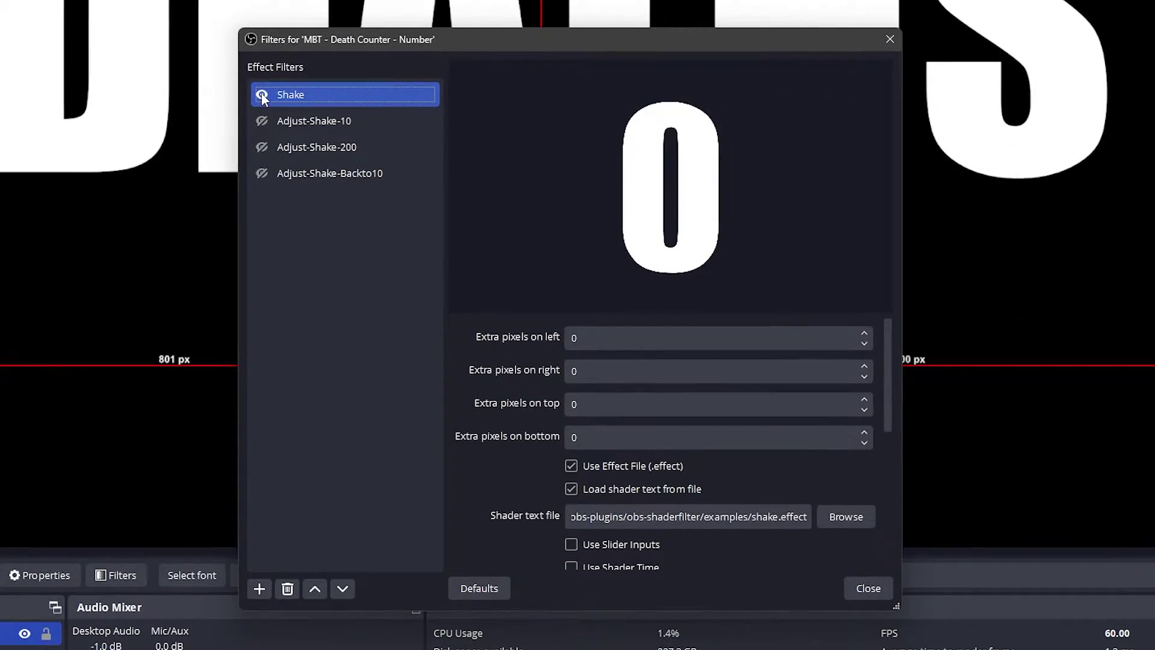
pyautogui.click(383, 171)
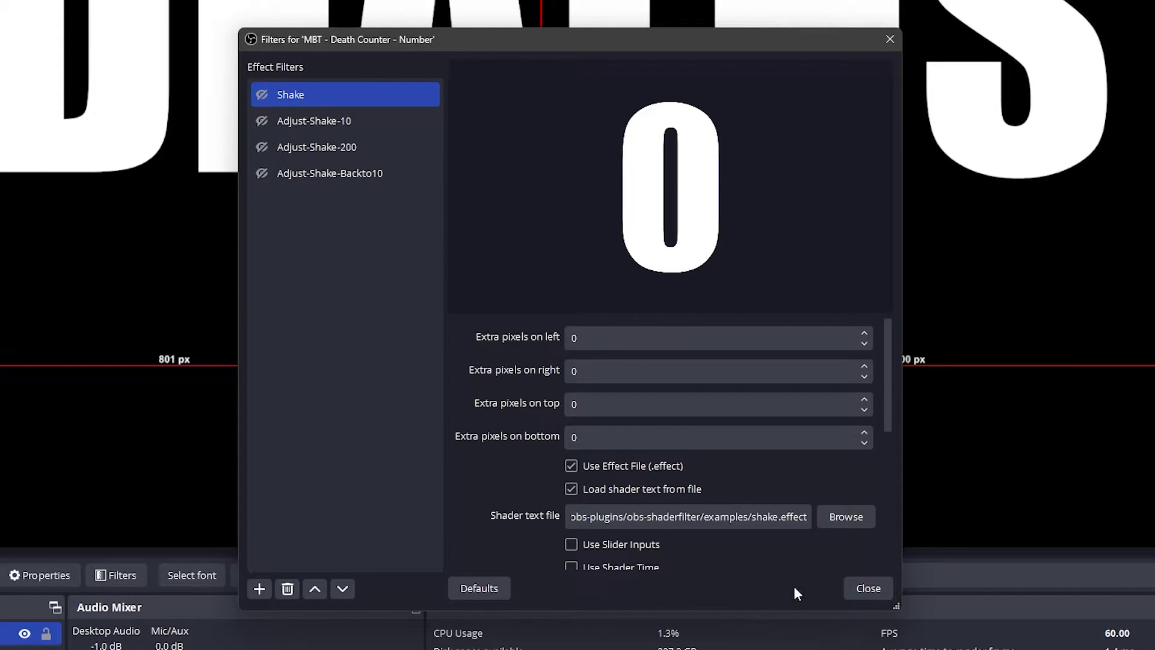
pyautogui.click(872, 590)
# Step: Add the existing Maxi's Breathtaking Tools - Death Counter scene as a source in the Gaming scene
pyautogui.click(84, 73)
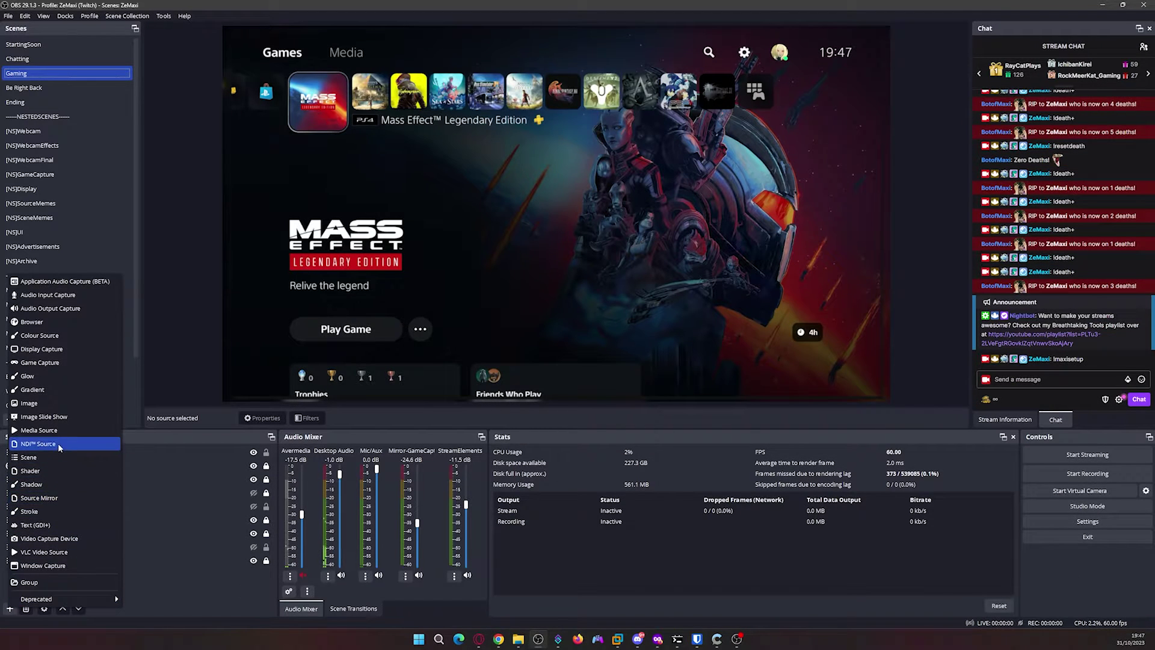
pyautogui.click(58, 457)
pyautogui.click(600, 361)
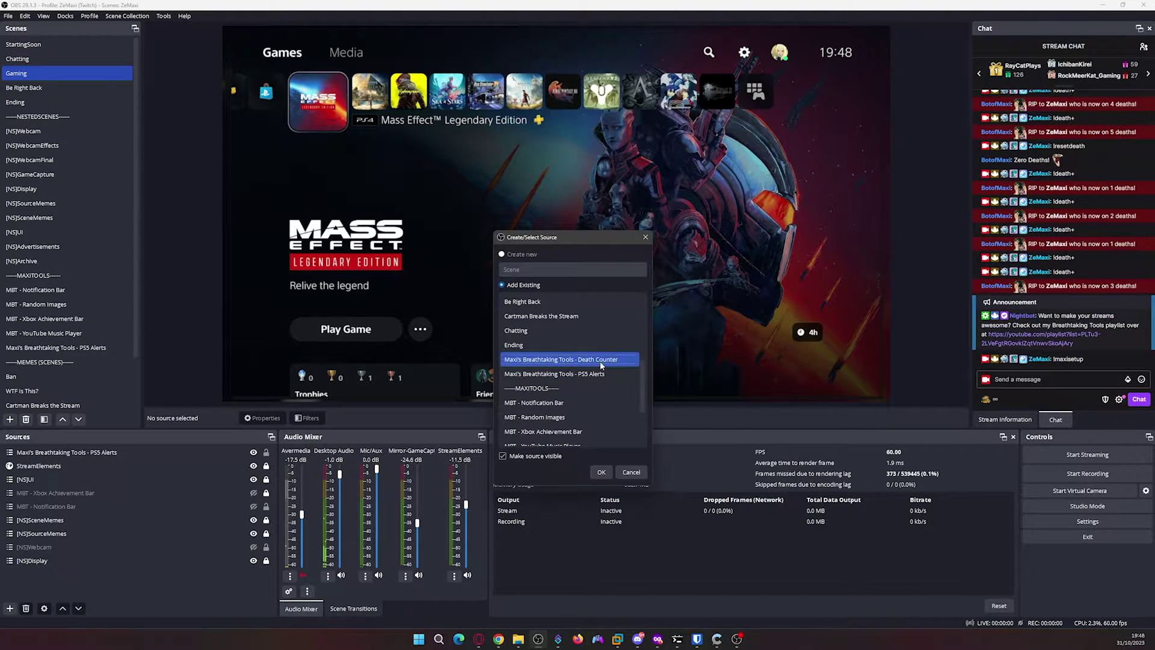
pyautogui.click(601, 472)
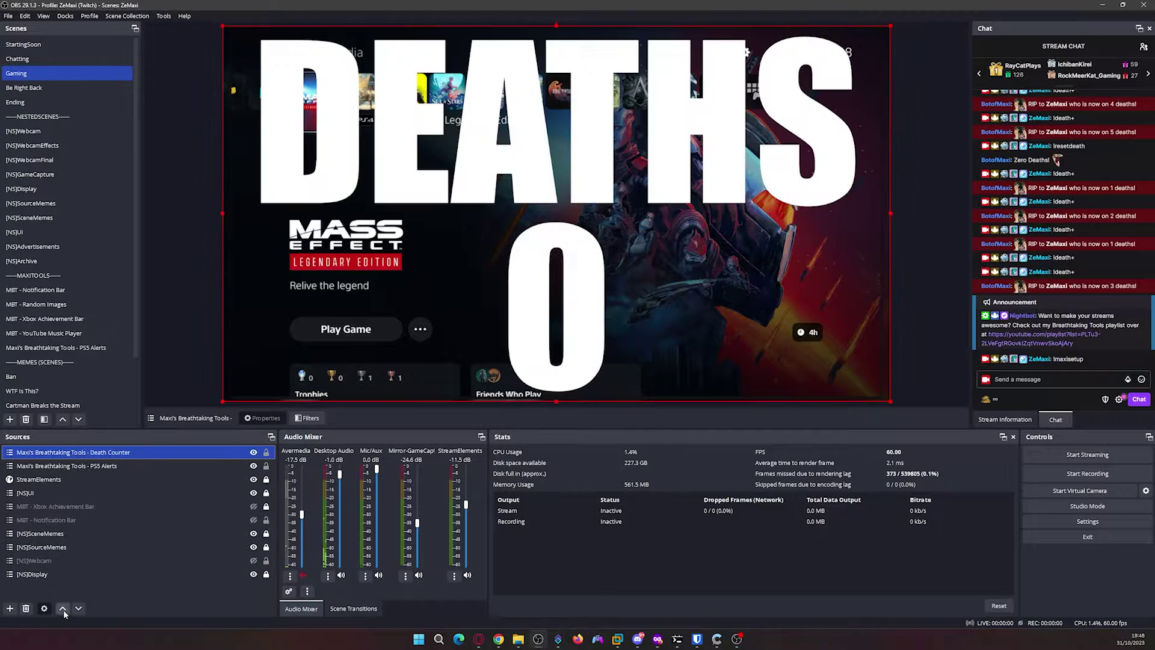
# Step: Move the Death Counter scene source down eight places in the Gaming scene's source order
pyautogui.click(79, 608)
pyautogui.click(79, 608)
pyautogui.click(79, 609)
pyautogui.click(79, 608)
pyautogui.click(79, 608)
pyautogui.click(79, 608)
pyautogui.click(79, 608)
pyautogui.click(79, 608)
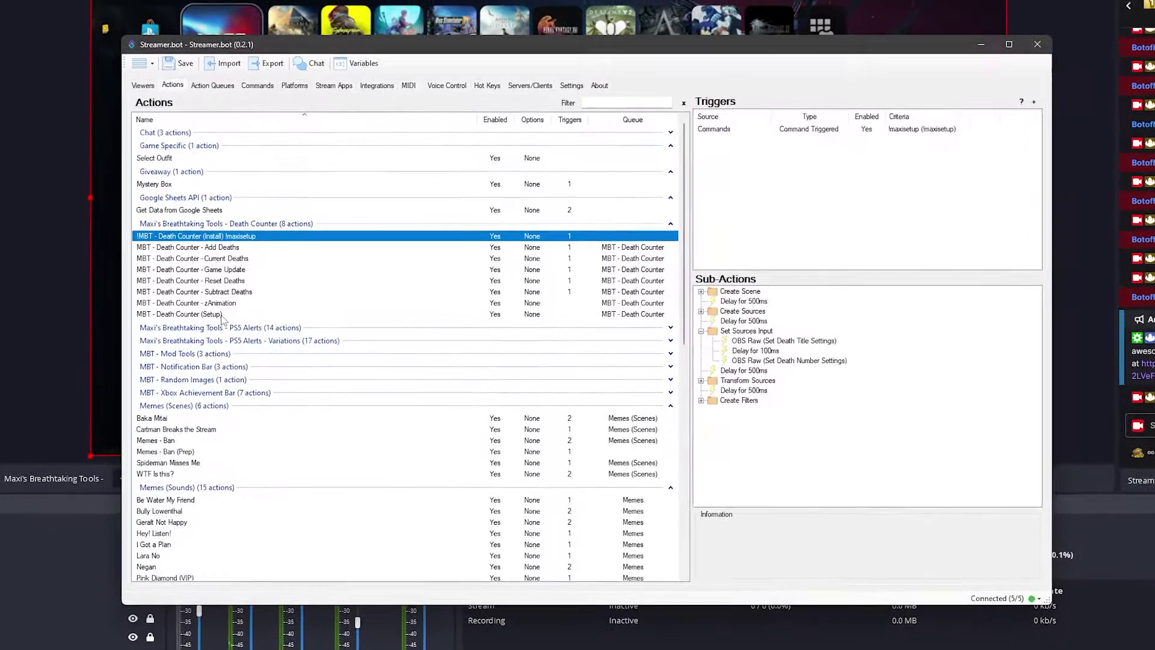
# Step: In Streamer.bot, select the MBT - Death Counter (Setup) action and inspect its sceneName argument
pyautogui.click(321, 297)
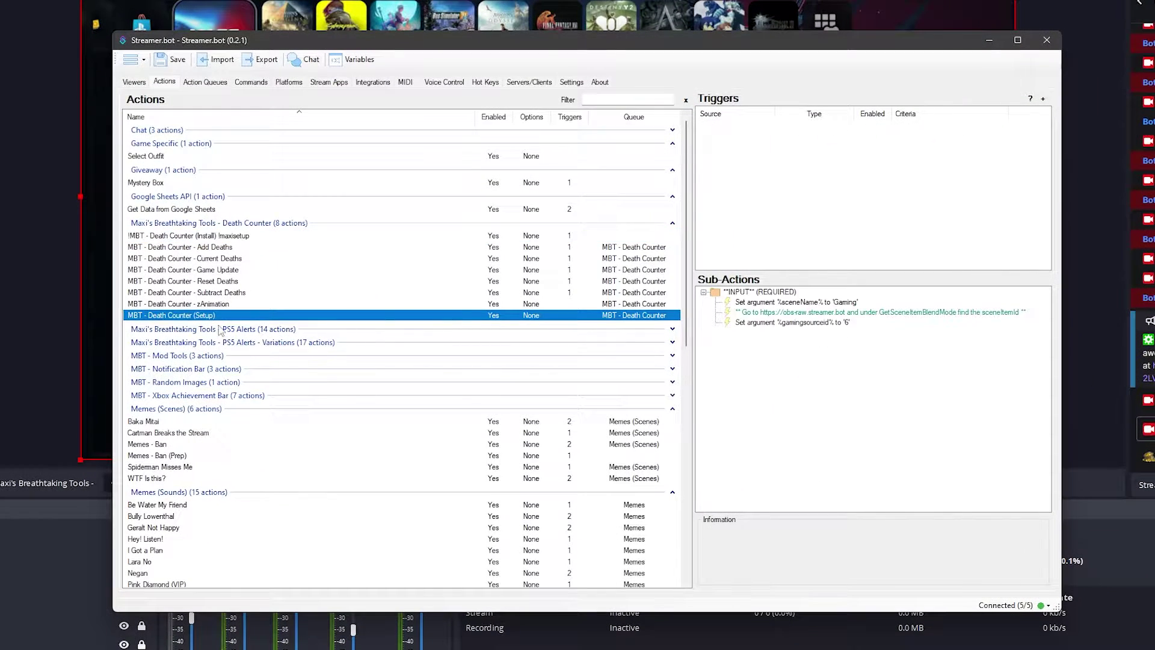
pyautogui.click(814, 303)
pyautogui.click(772, 389)
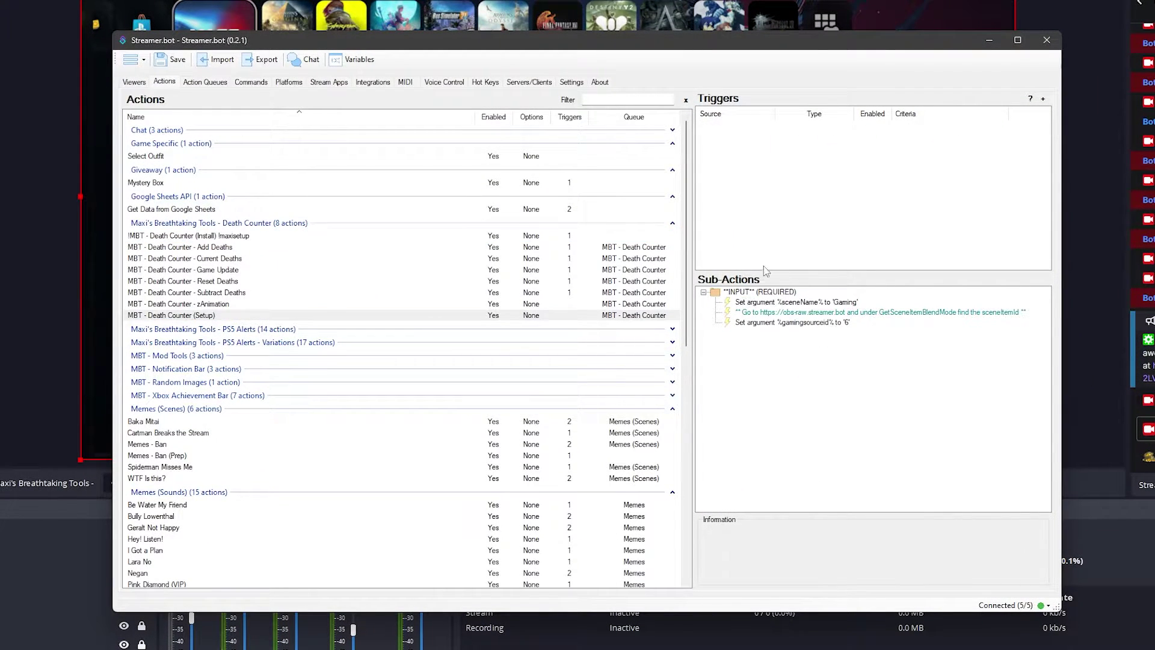
pyautogui.click(753, 302)
pyautogui.click(753, 323)
pyautogui.doubleClick(762, 304)
pyautogui.moveTo(569, 322)
pyautogui.mouseDown()
pyautogui.moveTo(546, 323)
pyautogui.moveTo(559, 327)
pyautogui.mouseUp()
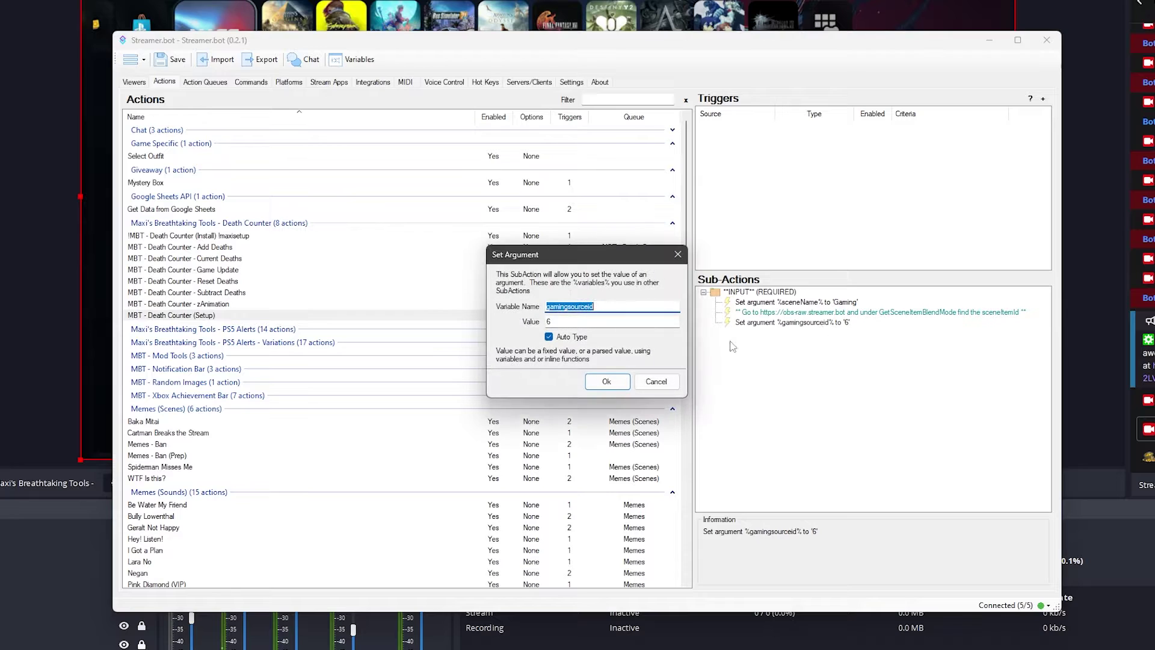
# Step: Review the gamingsourceid argument and the comment explaining where to find the sceneItemId, leaving both unedited
pyautogui.click(595, 323)
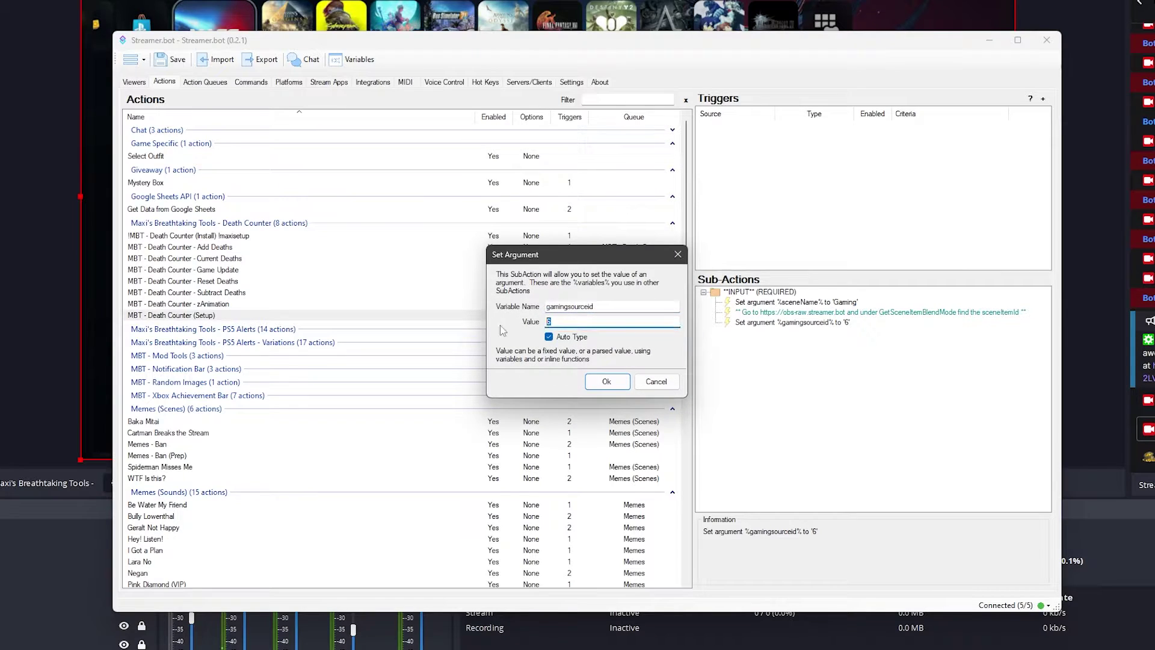
pyautogui.click(613, 390)
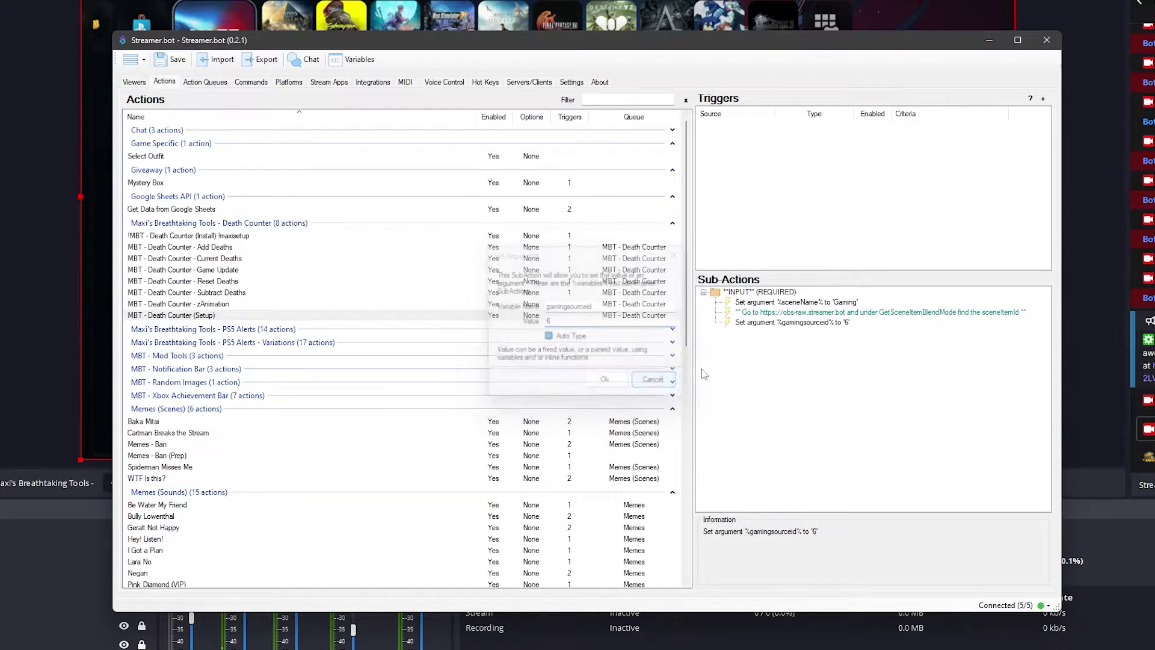
pyautogui.doubleClick(782, 313)
pyautogui.click(601, 303)
pyautogui.moveTo(639, 303); pyautogui.dragTo(494, 303)
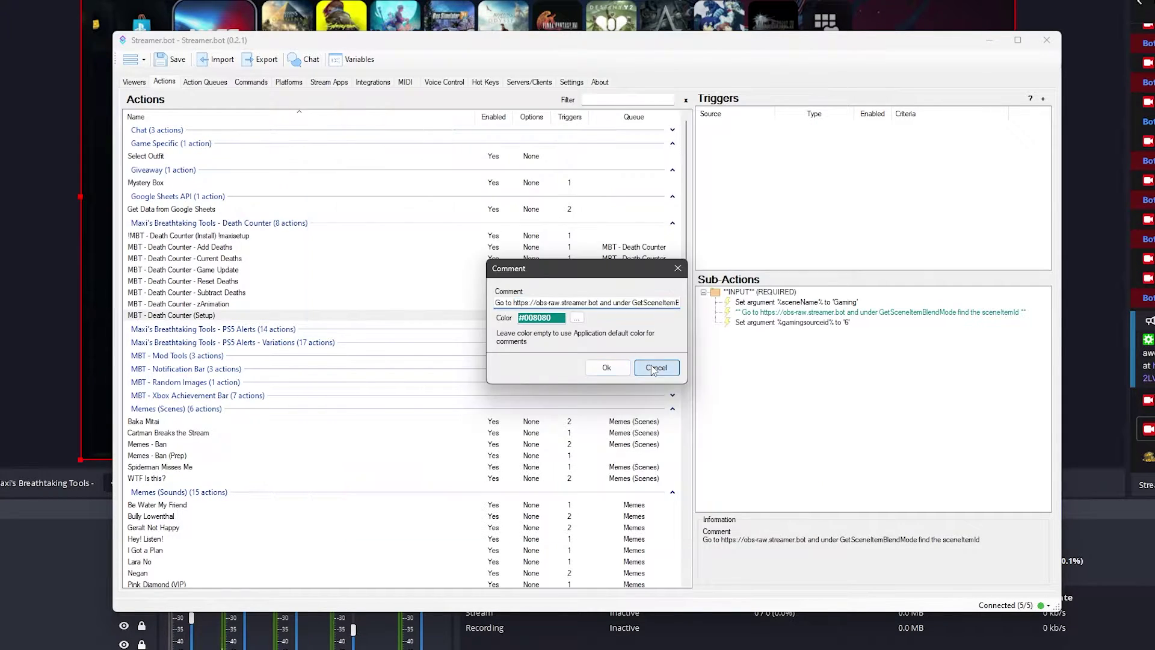
pyautogui.click(656, 366)
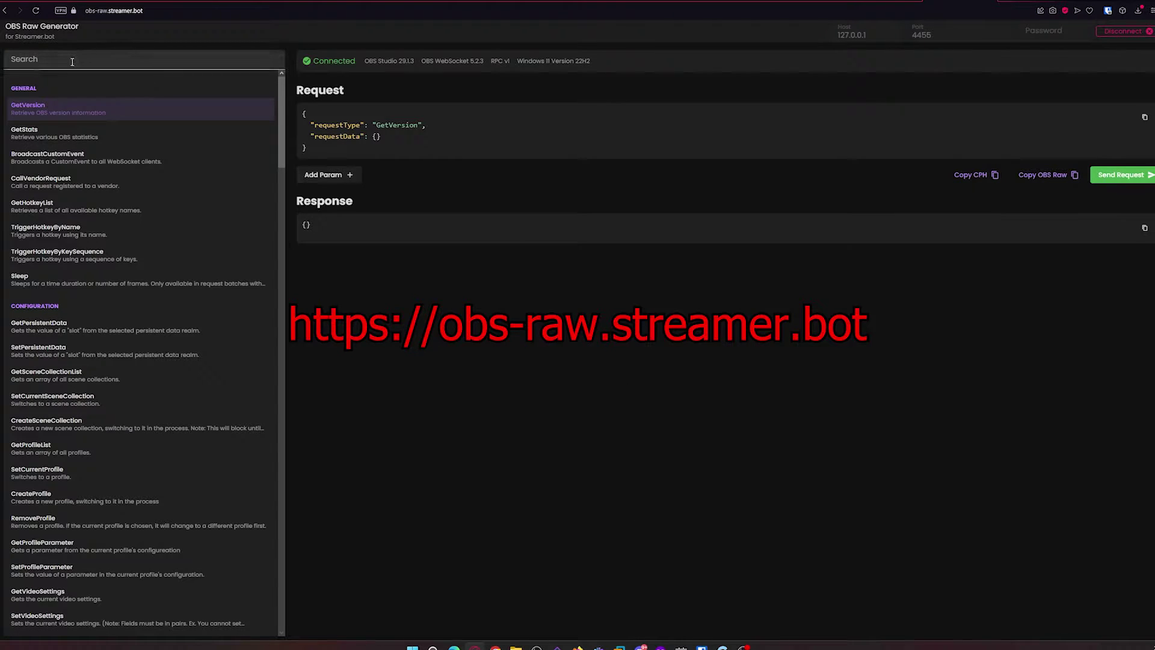
# Step: On the OBS Raw Generator site, search for GetSceneItem and open the GetSceneItemBlendMode request
pyautogui.click(72, 62)
pyautogui.write('GetScene')
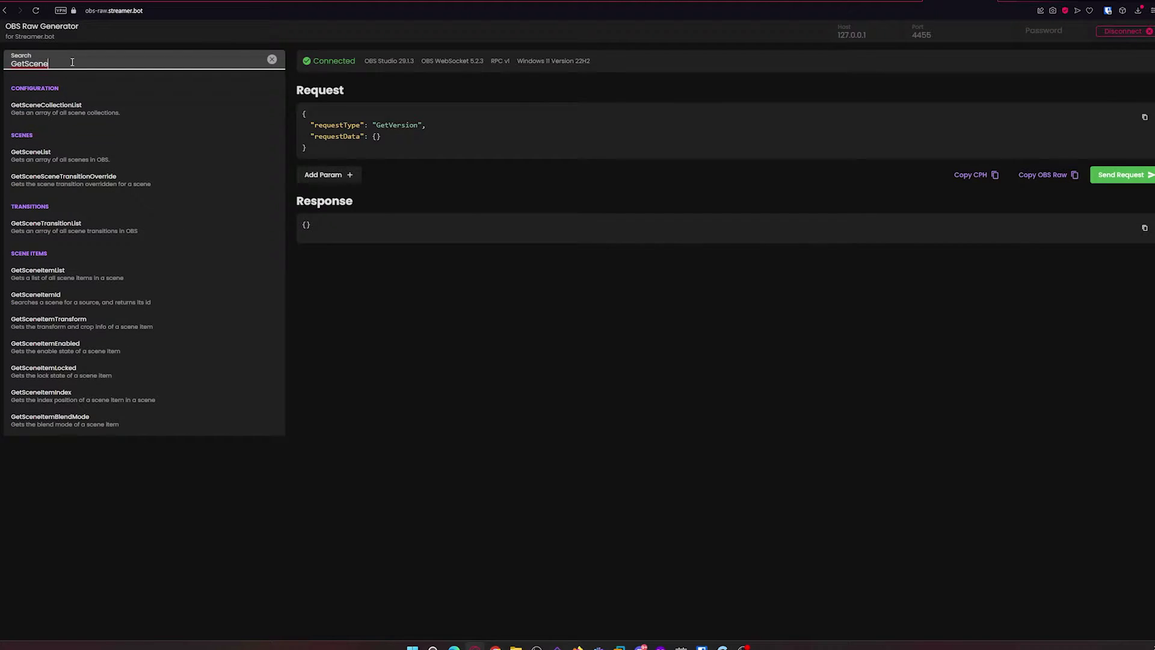
pyautogui.write('Item')
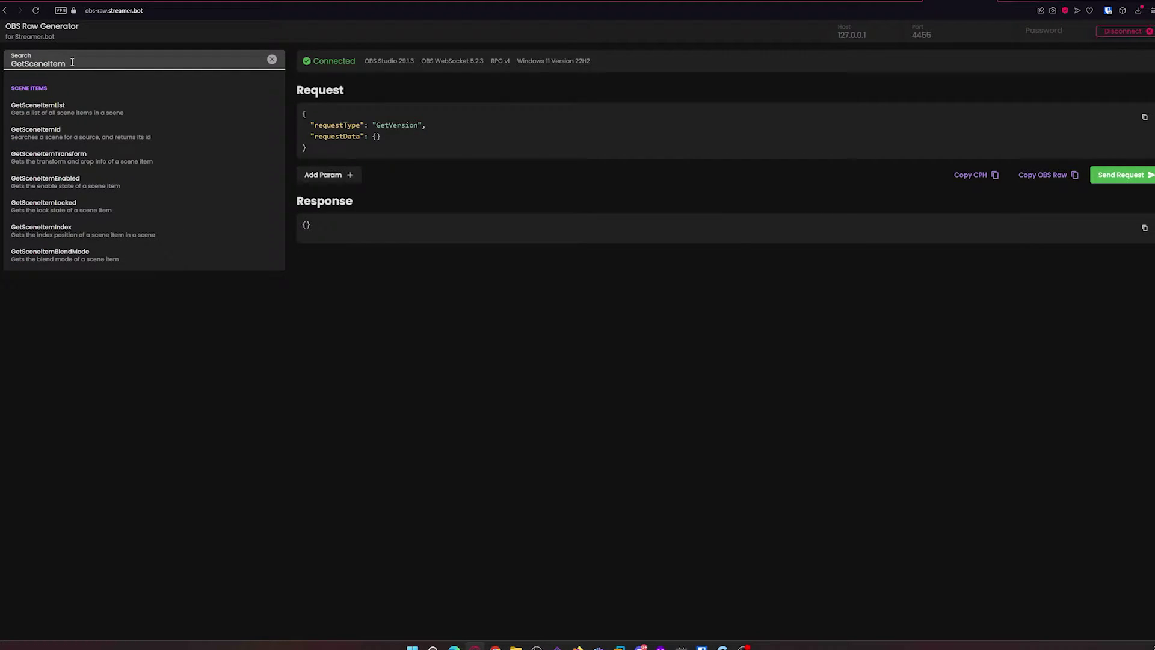
pyautogui.click(104, 264)
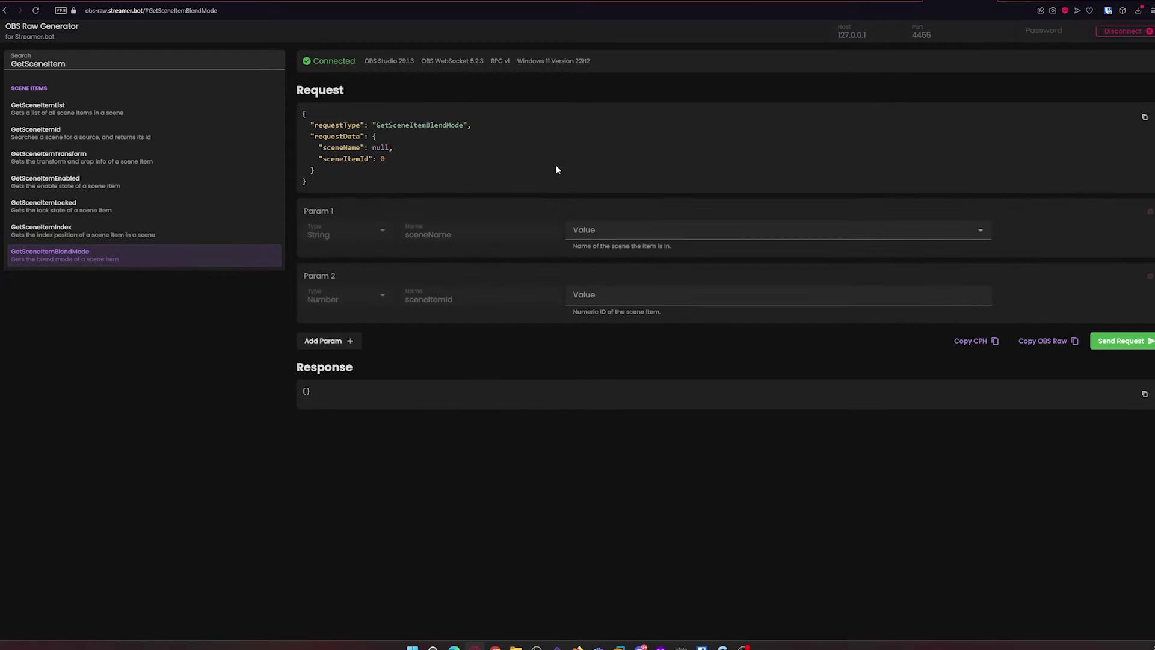
# Step: Set the request's sceneName to Gaming and sceneItemId to 6 ([NS]Display), and select the ID in the generated request
pyautogui.click(627, 231)
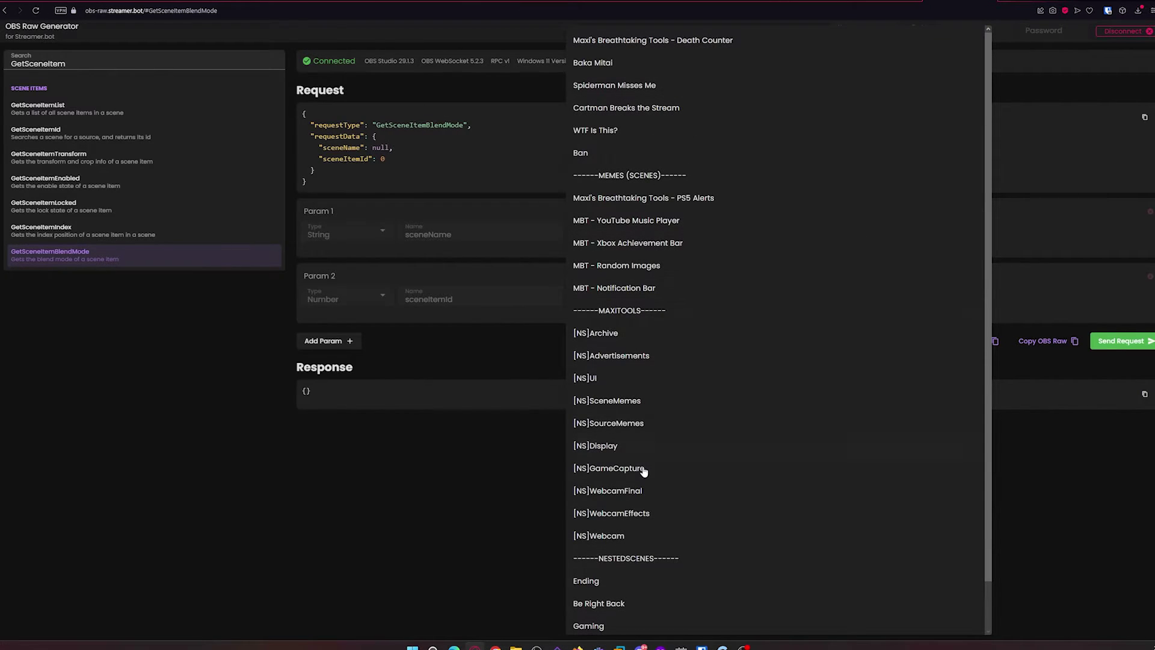
pyautogui.scroll(-1, 637, 241)
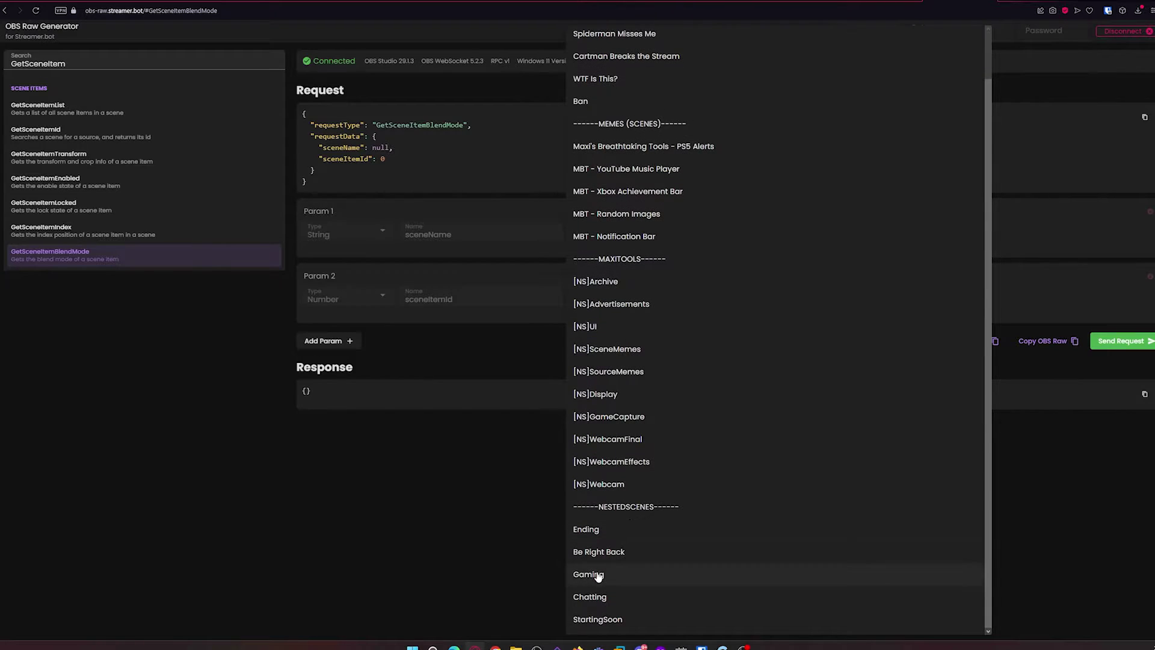
pyautogui.click(588, 574)
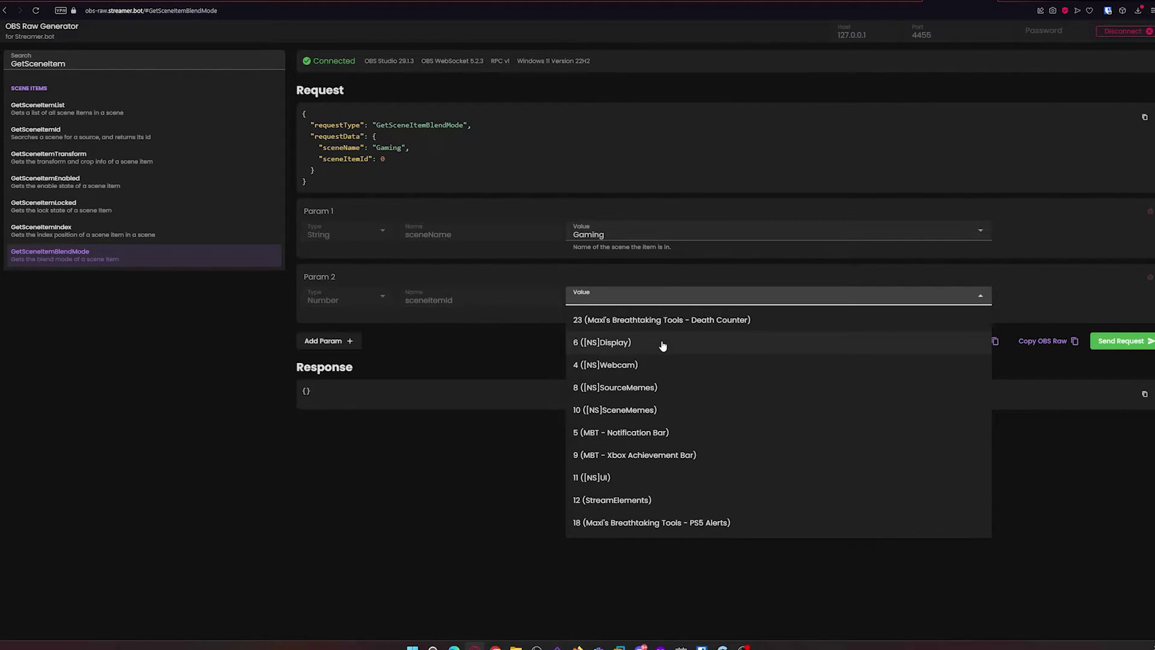
pyautogui.click(583, 343)
pyautogui.moveTo(399, 157)
pyautogui.mouseDown()
pyautogui.moveTo(315, 156)
pyautogui.moveTo(321, 171)
pyautogui.moveTo(392, 169)
pyautogui.moveTo(382, 162)
pyautogui.mouseUp()
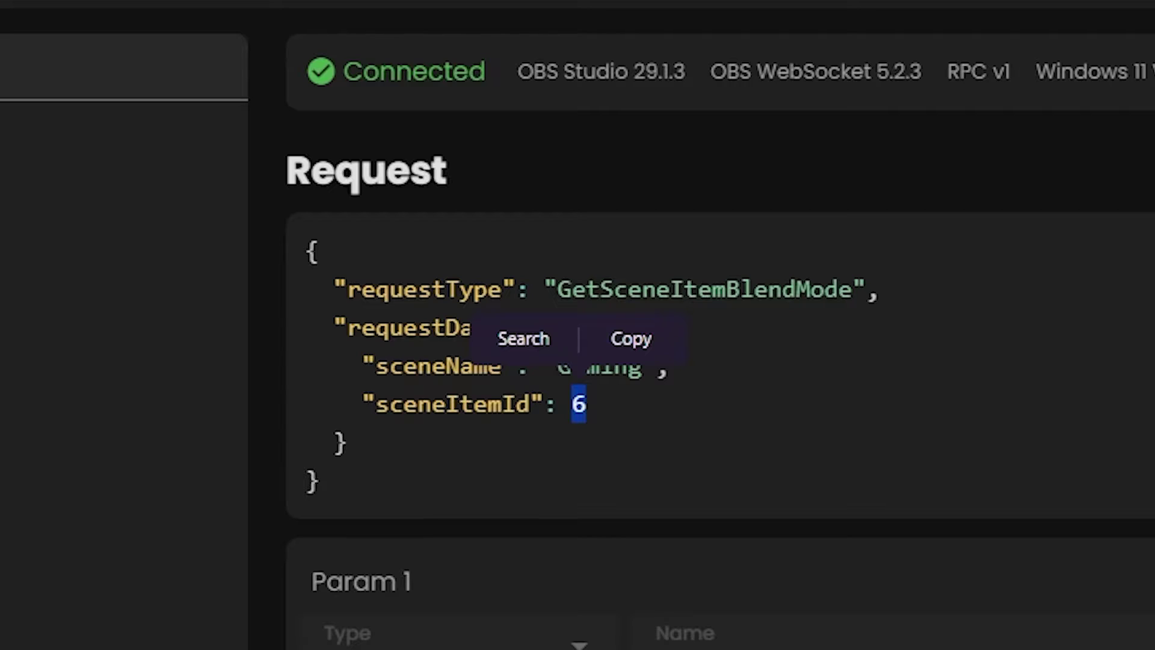
# Step: Switch to Streamer.bot and confirm the gamingsourceid argument of the setup action with the value 6
pyautogui.hotkey('alt', 'Tab')
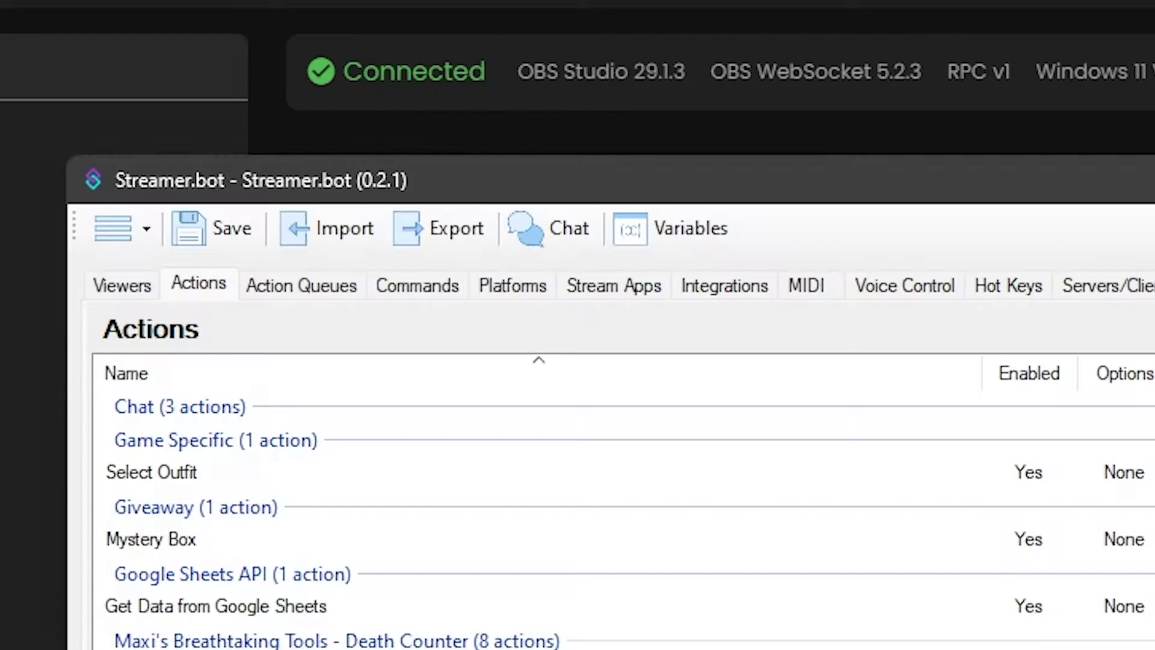
pyautogui.click(776, 323)
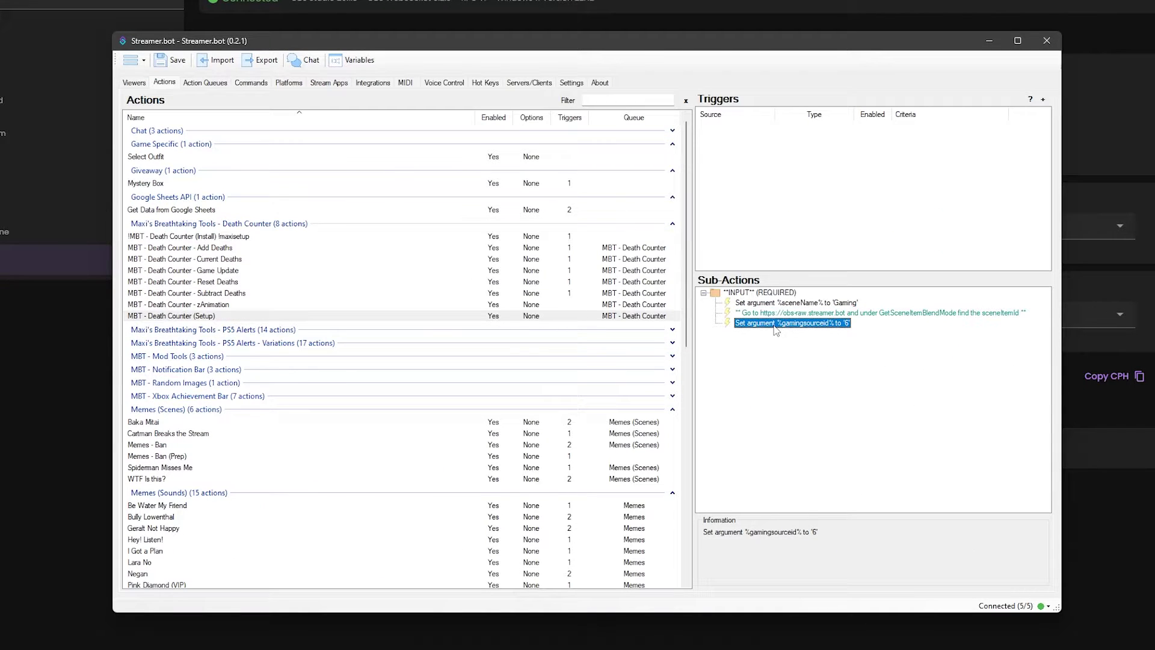
pyautogui.doubleClick(826, 329)
pyautogui.press('Tab')
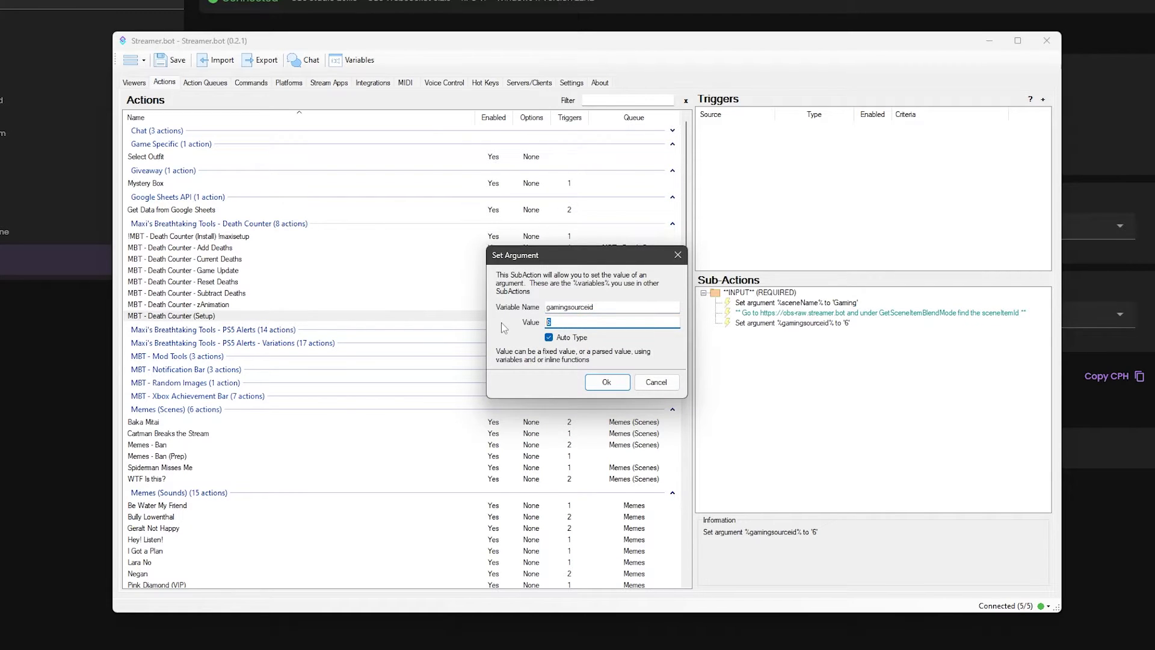
pyautogui.click(589, 382)
pyautogui.click(800, 377)
# Step: In the MBT - Death Counter - zAnimation action, choose cinematicboom.mp3 as the Play Sound file and confirm the sub-action
pyautogui.click(214, 306)
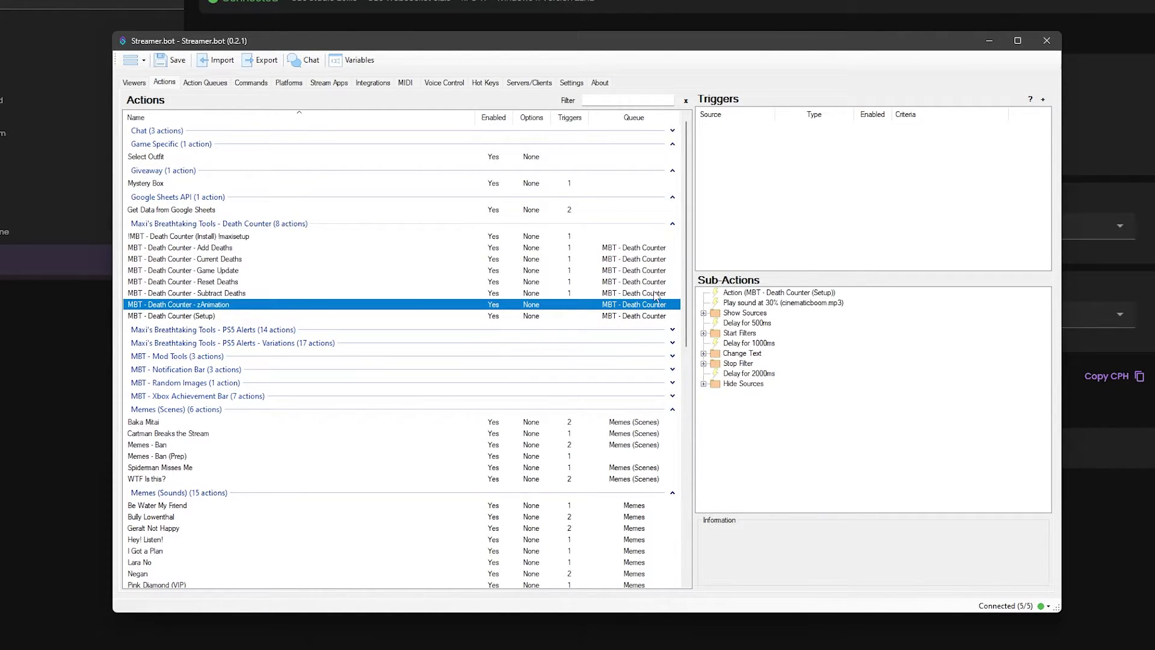
pyautogui.click(812, 303)
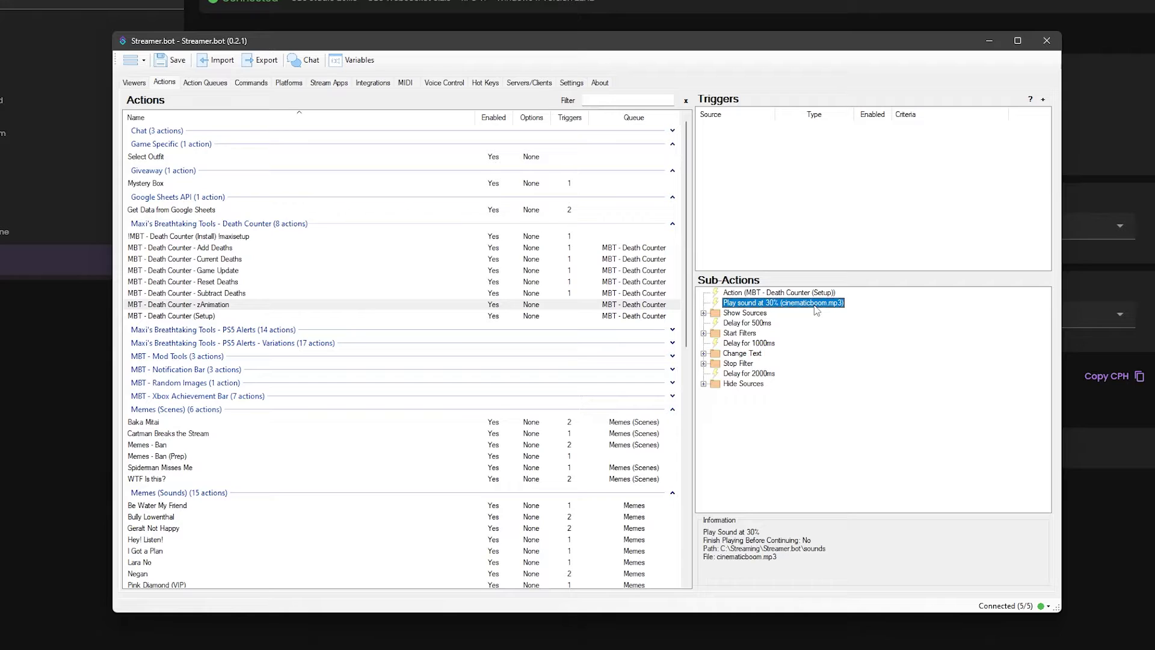
pyautogui.doubleClick(815, 304)
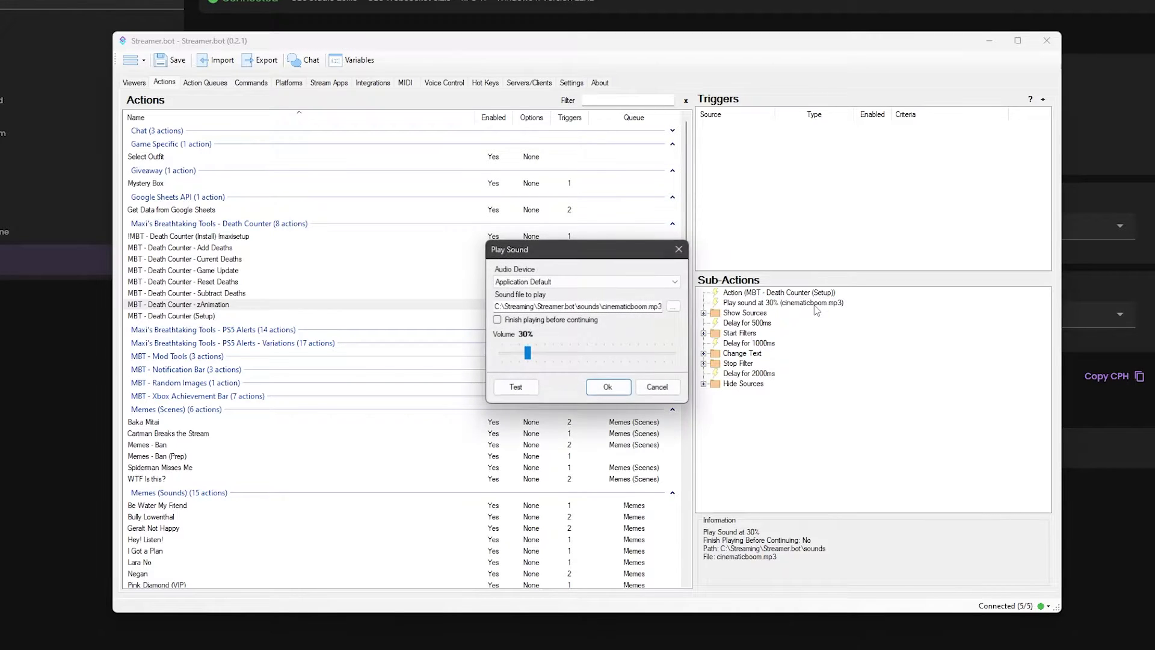
pyautogui.click(673, 306)
pyautogui.doubleClick(649, 440)
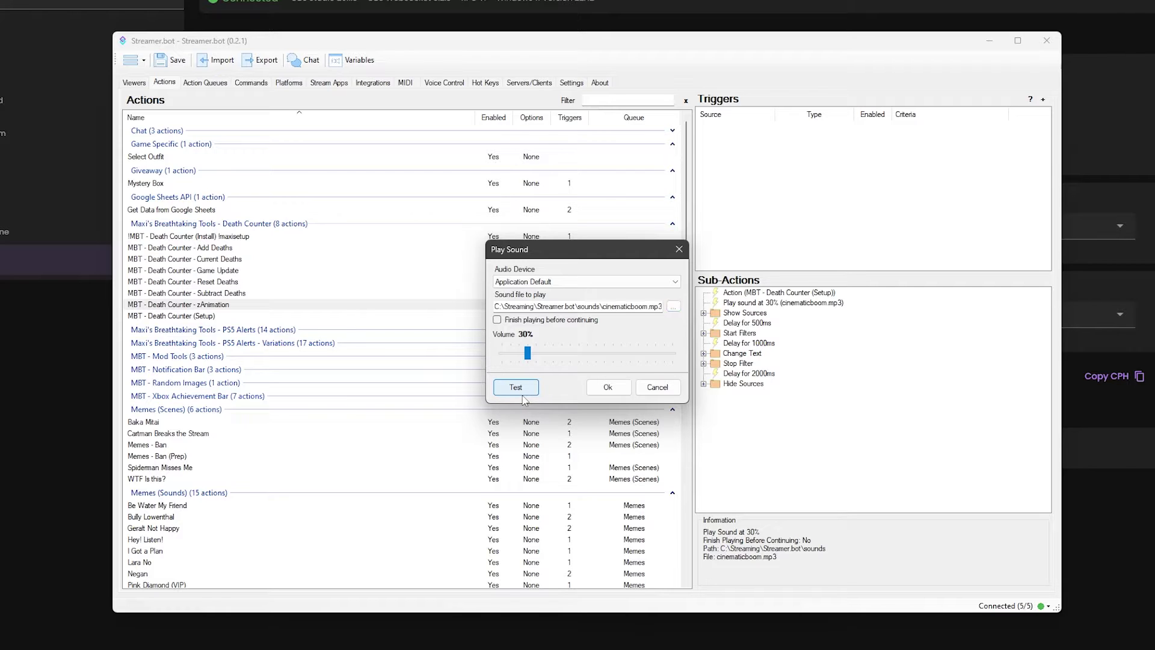
pyautogui.click(608, 387)
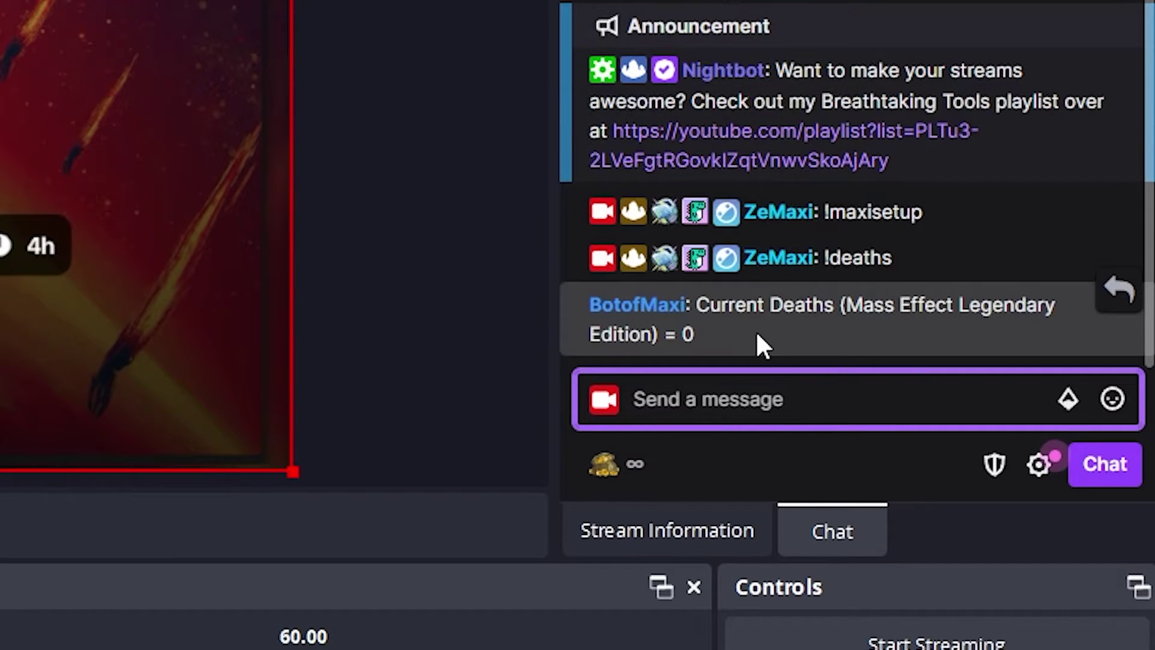
# Step: In the OBS Studio chat, send the !death+ command to add a death for the current game
pyautogui.moveTo(756, 332); pyautogui.dragTo(699, 295)
pyautogui.click(726, 394)
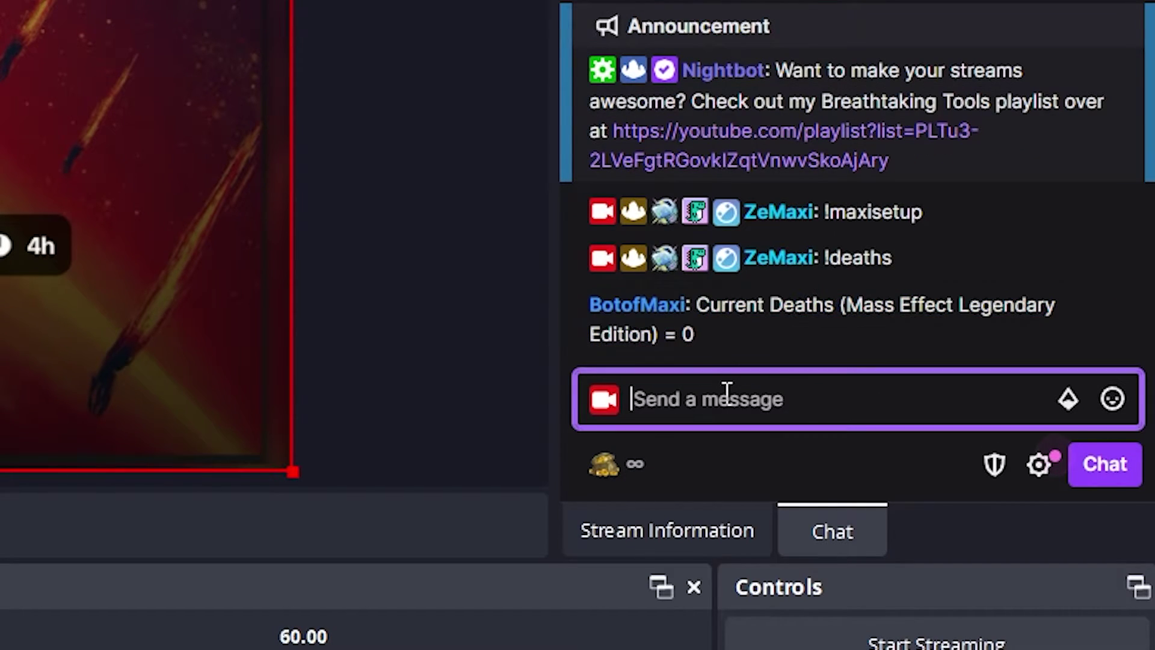
pyautogui.write('!death')
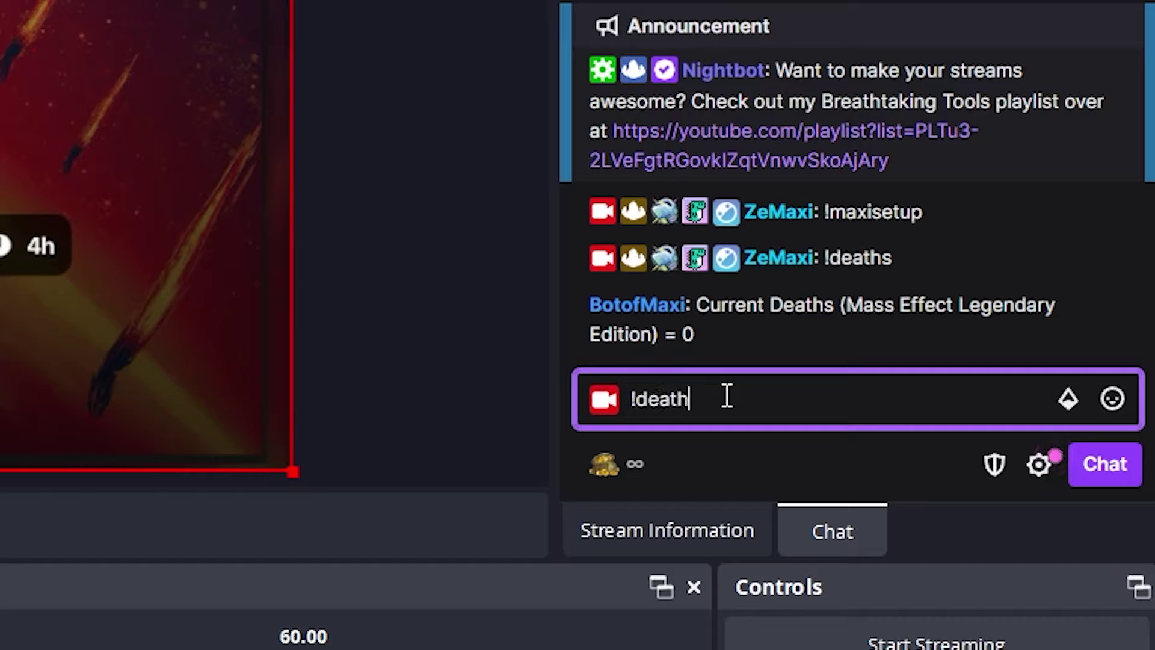
pyautogui.write('+')
pyautogui.press('Return')
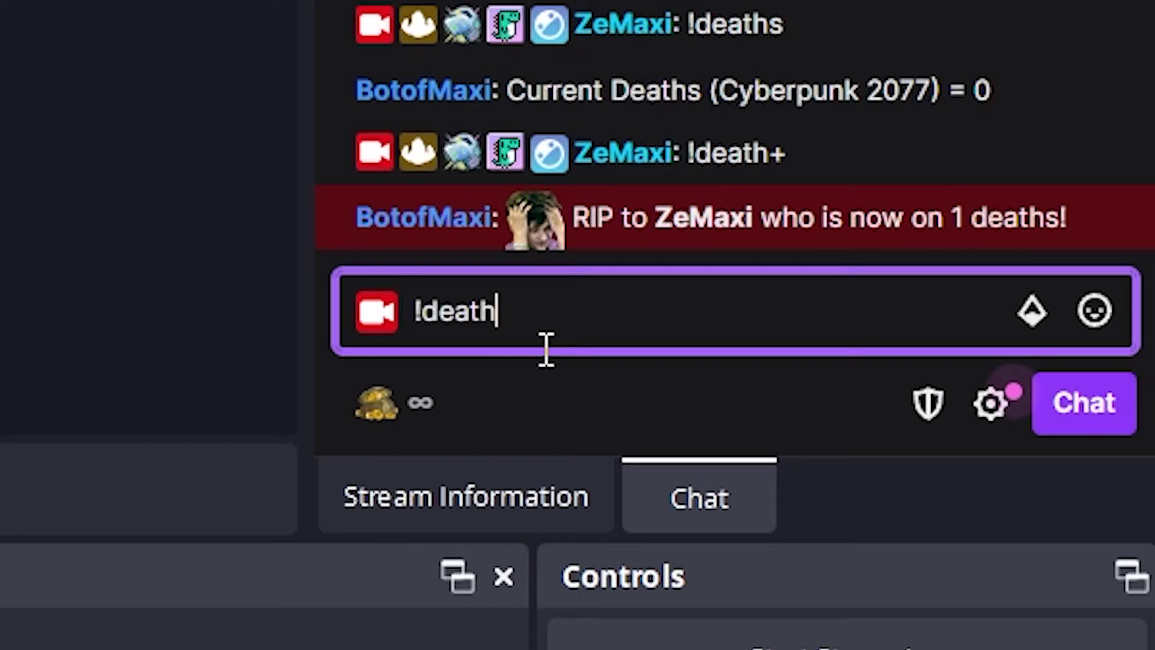
# Step: Send the !death- command in chat to subtract a death
pyautogui.press('BackSpace')
pyautogui.press('BackSpace')
pyautogui.press('BackSpace')
pyautogui.press('BackSpace')
pyautogui.press('BackSpace')
pyautogui.press('BackSpace')
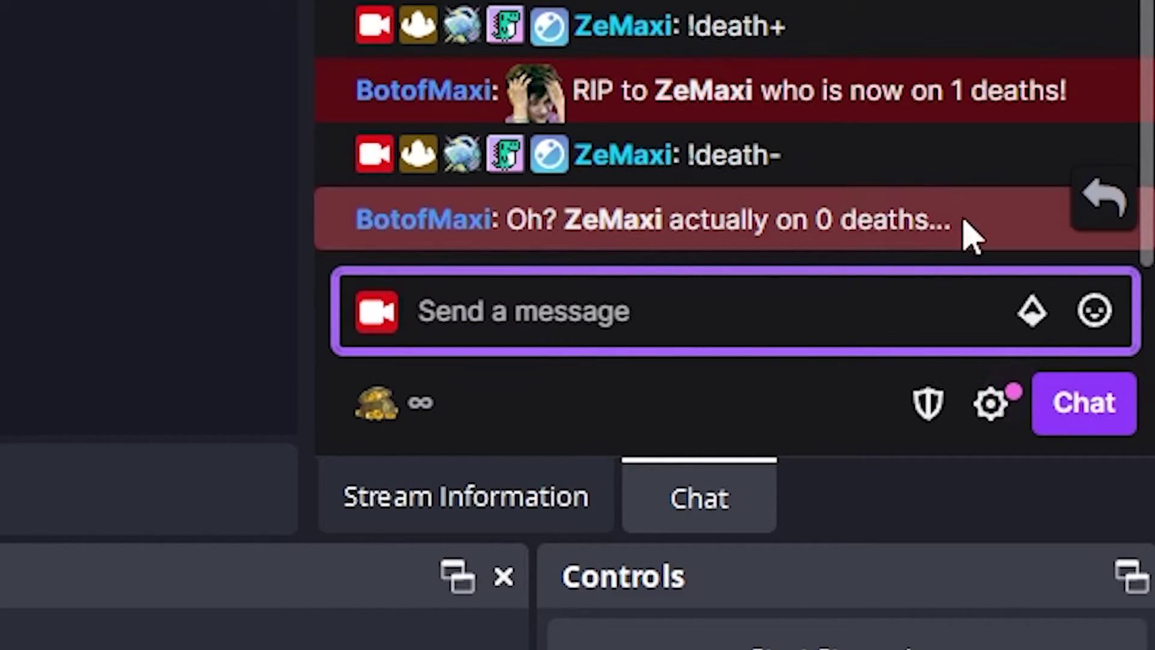
# Step: Send the !resetdeaths command in chat to reset the current game's death count
pyautogui.write('!reset')
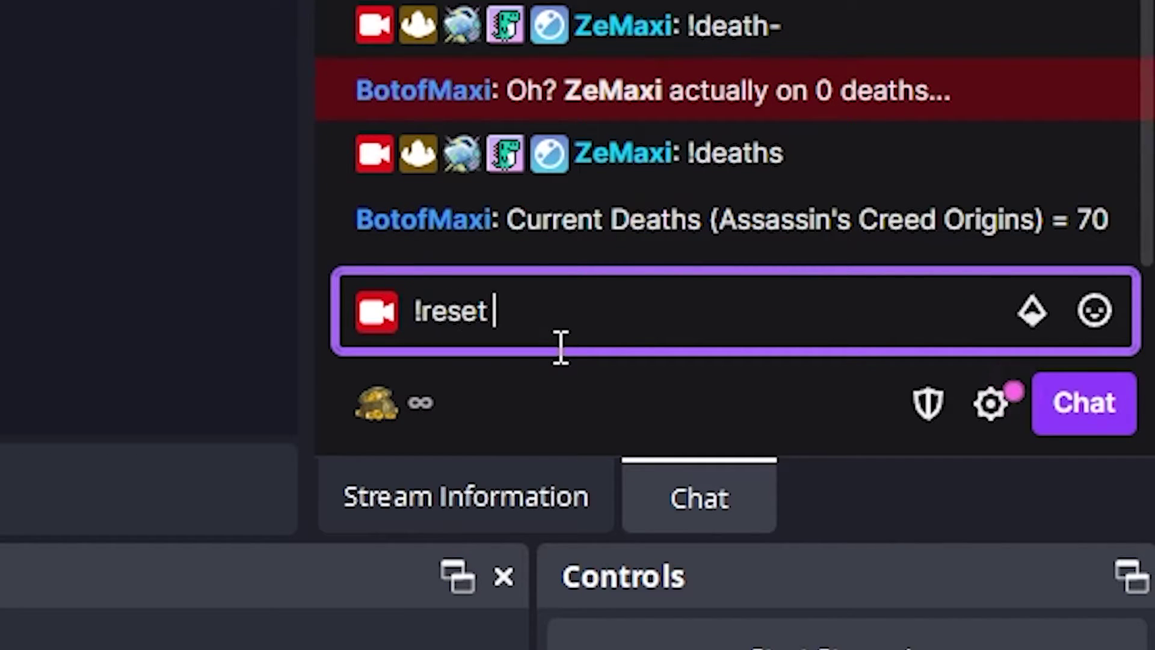
pyautogui.press('BackSpace')
pyautogui.write('deaths')
pyautogui.press('Return')
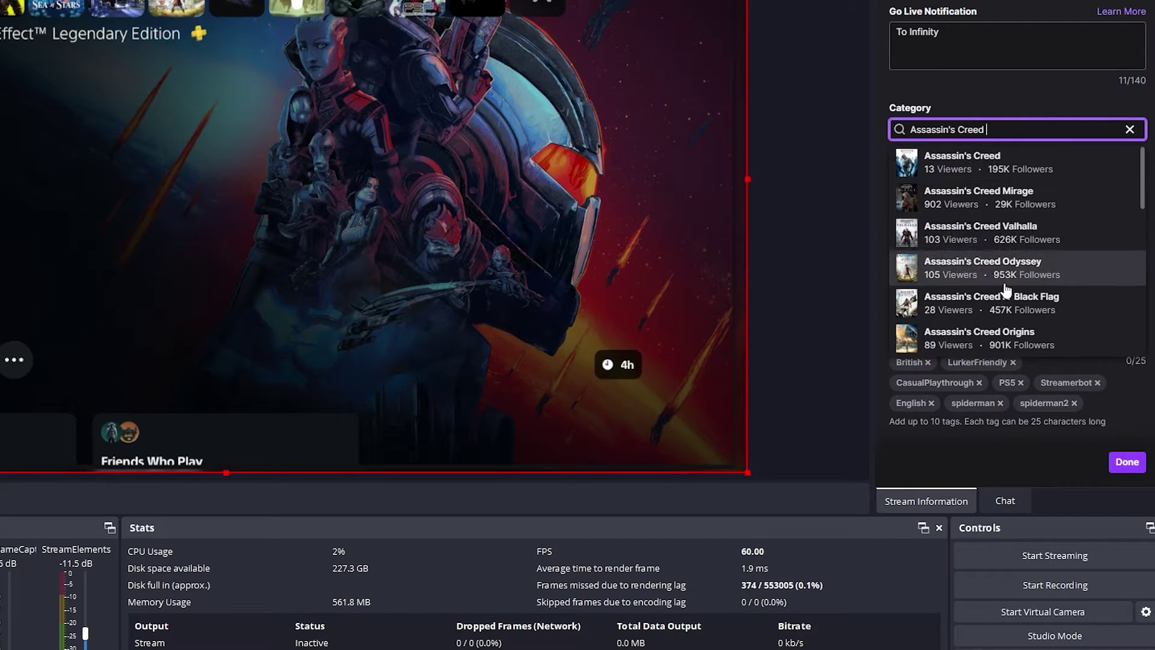
# Step: Set the stream category to Assassin's Creed Origins and request its death count in chat with !deaths
pyautogui.click(978, 337)
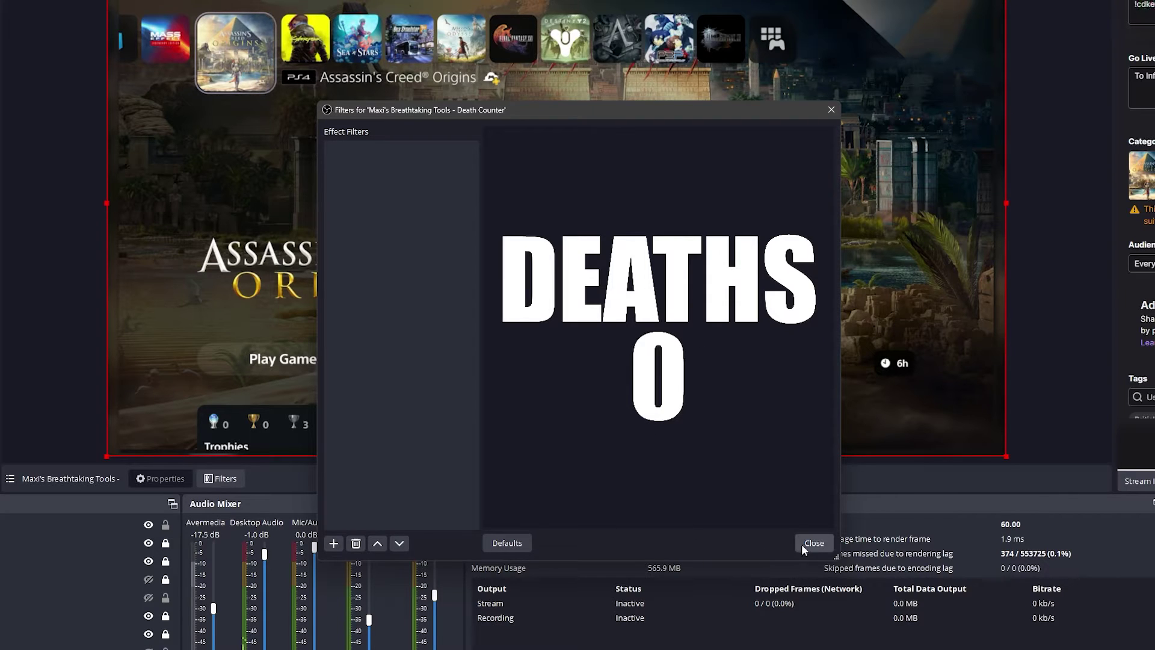
pyautogui.click(812, 543)
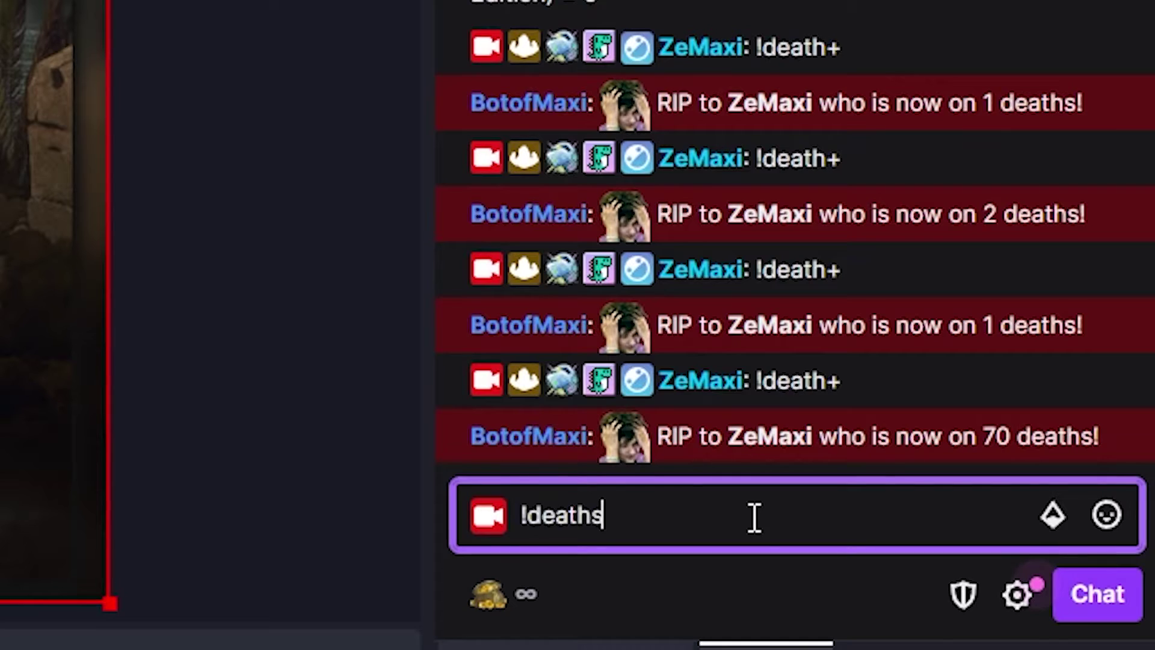
pyautogui.press('Return')
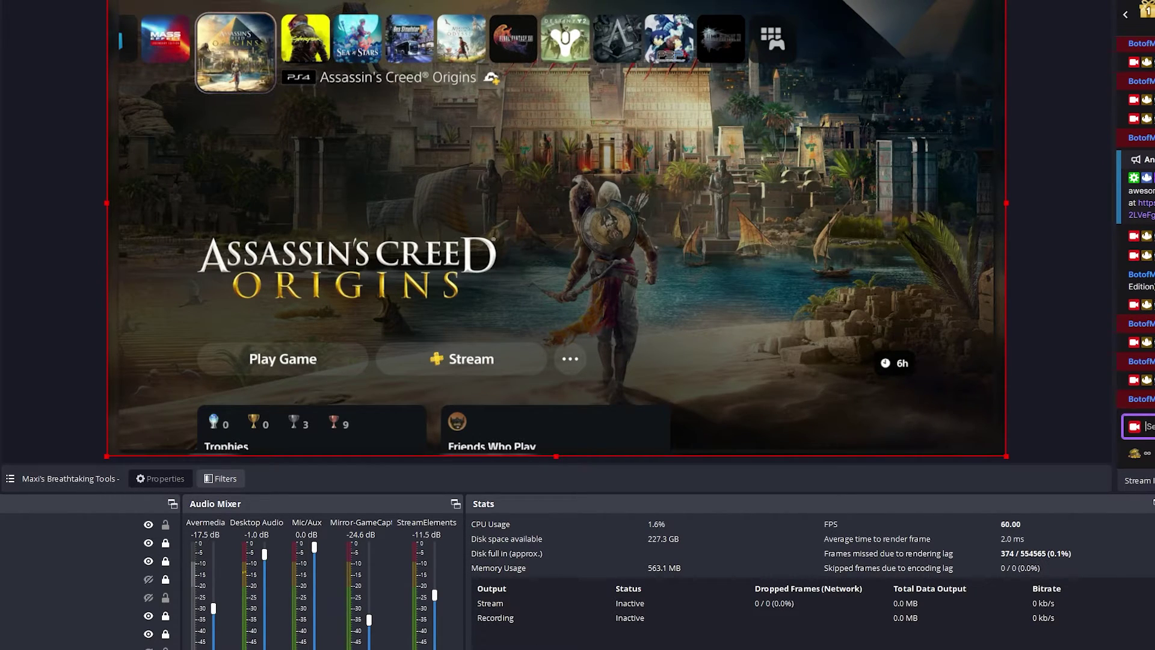
# Step: In Streamer.bot's persisted global variables, set mbtdeathCounter_Assassin's Creed Origins to 69
pyautogui.hotkey('alt', 'Tab')
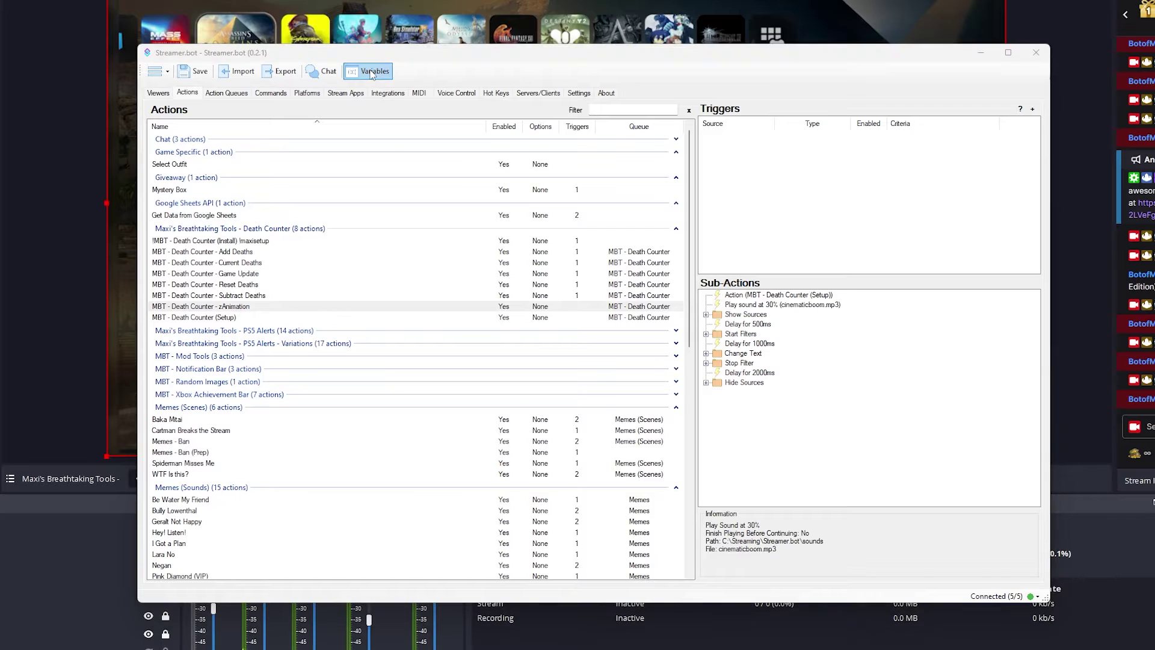
pyautogui.click(371, 72)
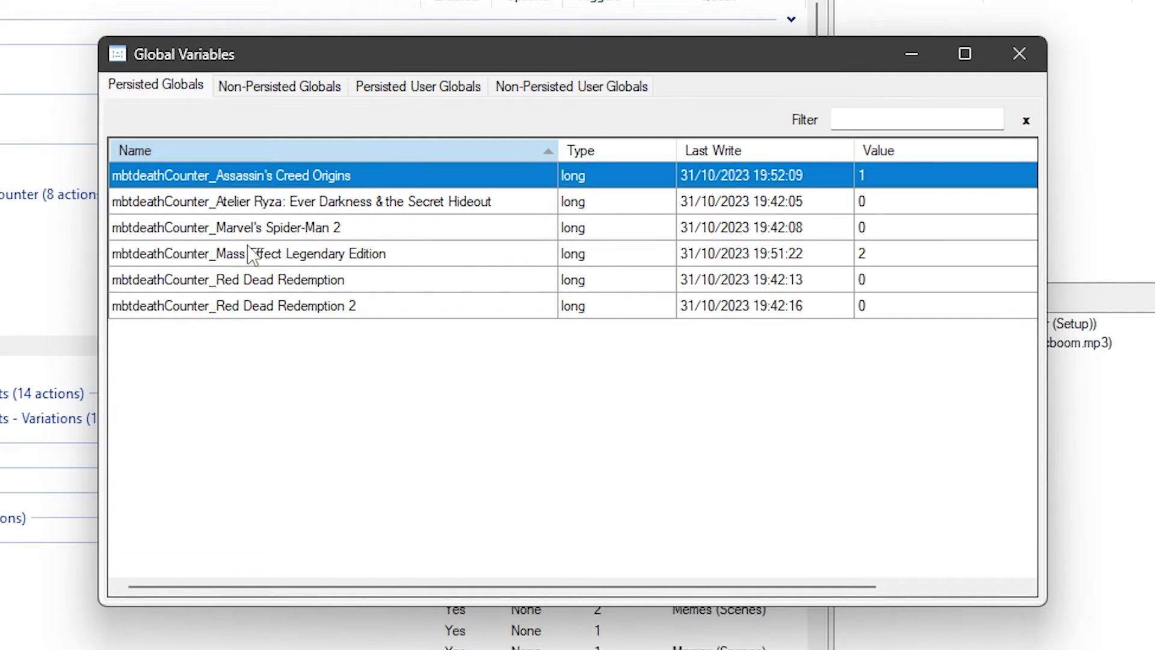
pyautogui.doubleClick(857, 183)
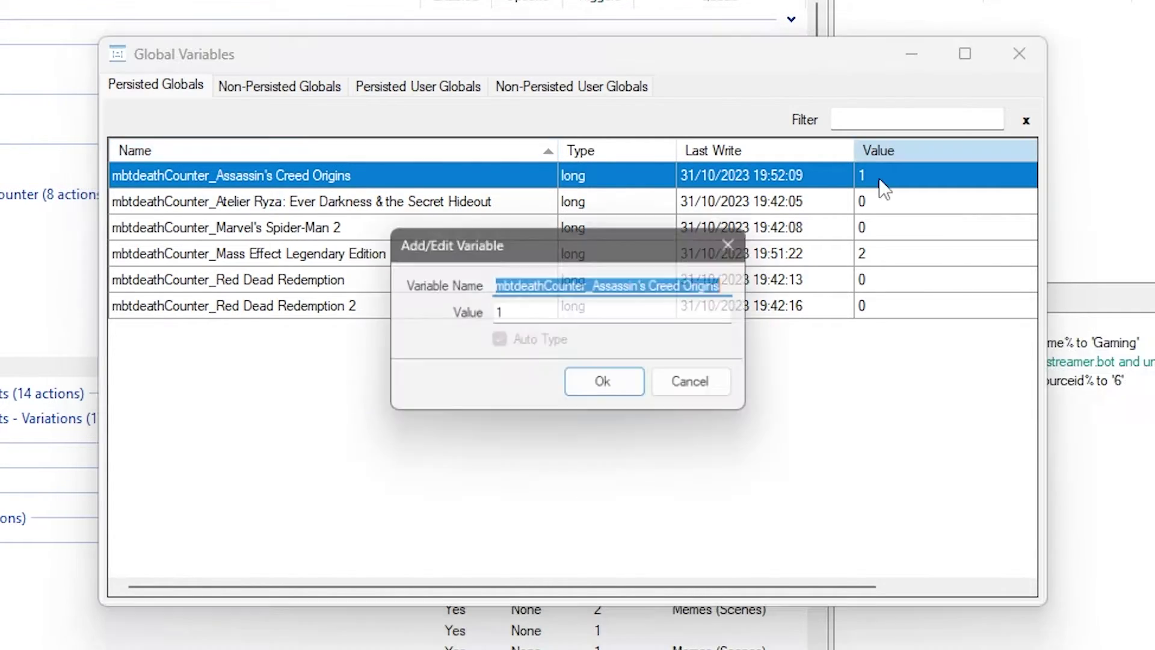
pyautogui.press('Tab')
pyautogui.write('69')
pyautogui.click(628, 381)
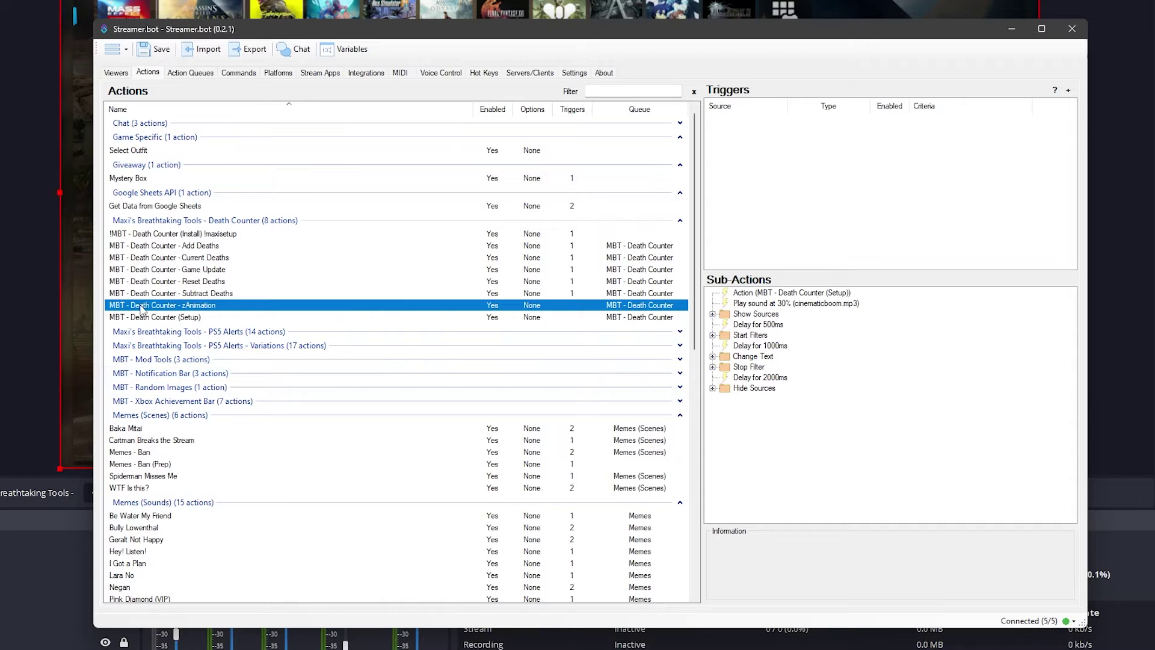
# Step: Disable the MBT - Death Counter - zAnimation action
pyautogui.rightClick(142, 308)
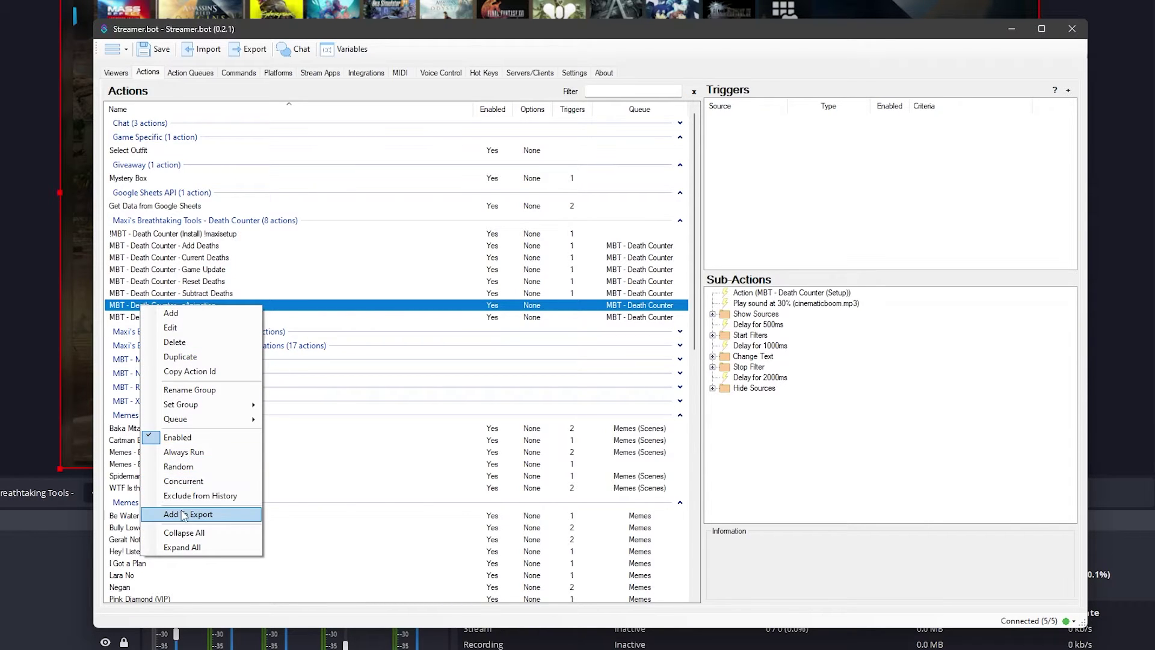
pyautogui.click(179, 437)
# Step: Inspect the OBS GDI Text sub-action in the MBT - Death Counter - Subtract Deaths action
pyautogui.click(218, 297)
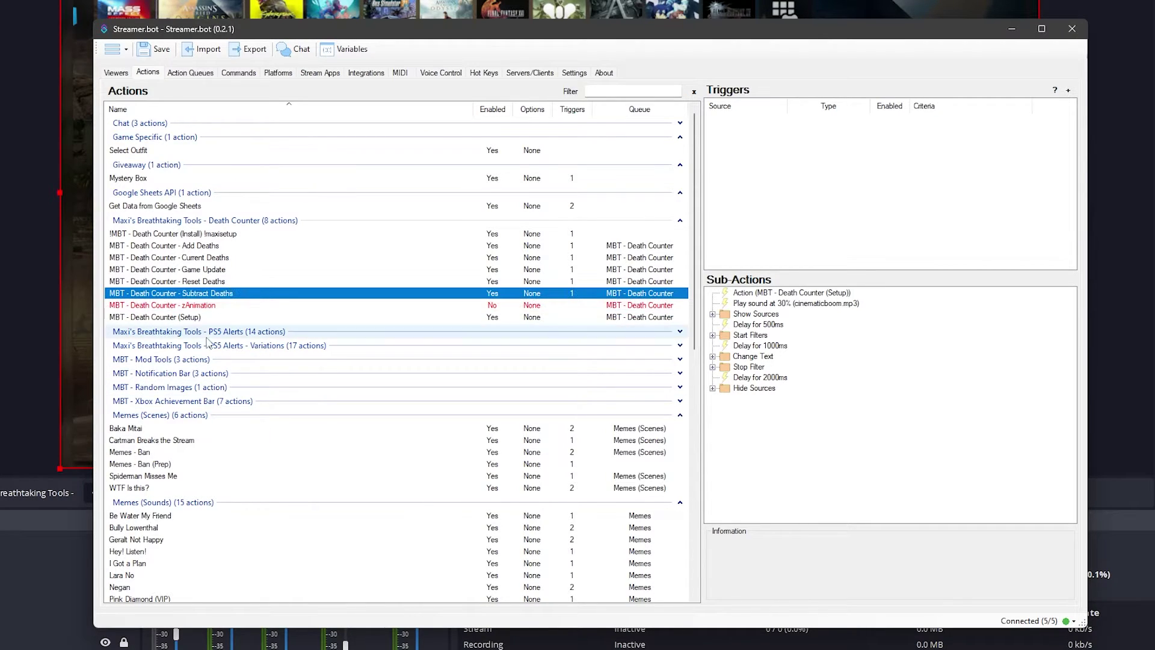
pyautogui.rightClick(802, 304)
pyautogui.click(421, 287)
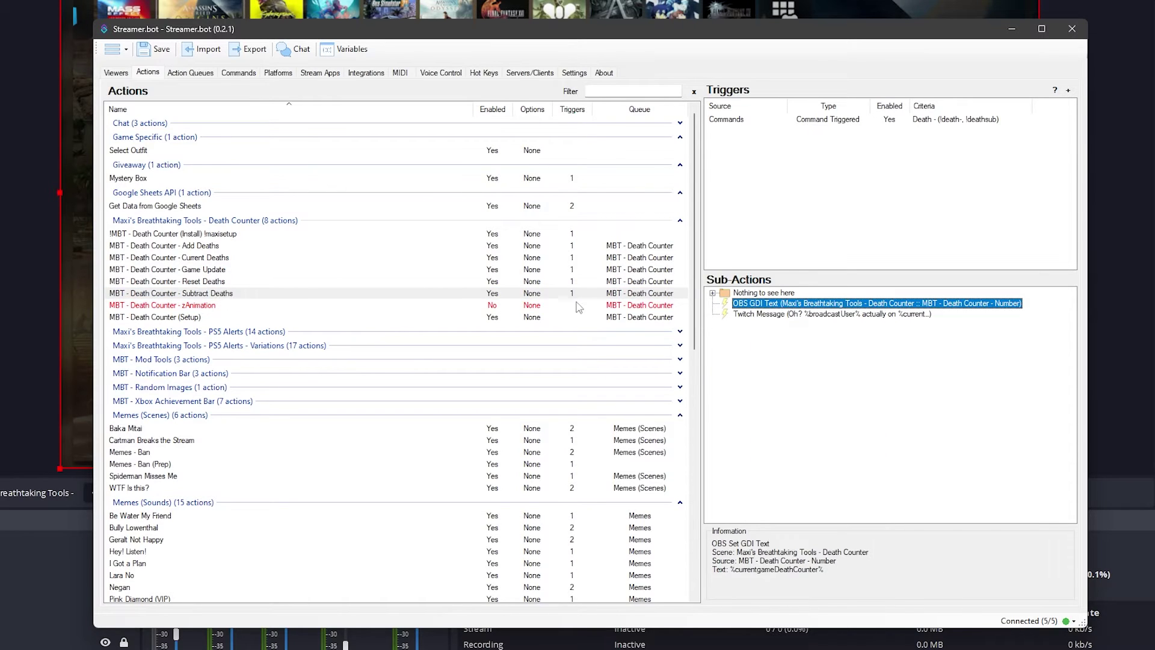
# Step: Disable the OBS GDI Text sub-action in the MBT - Death Counter - Game Update action
pyautogui.click(421, 281)
pyautogui.rightClick(759, 304)
pyautogui.click(205, 270)
pyautogui.click(205, 270)
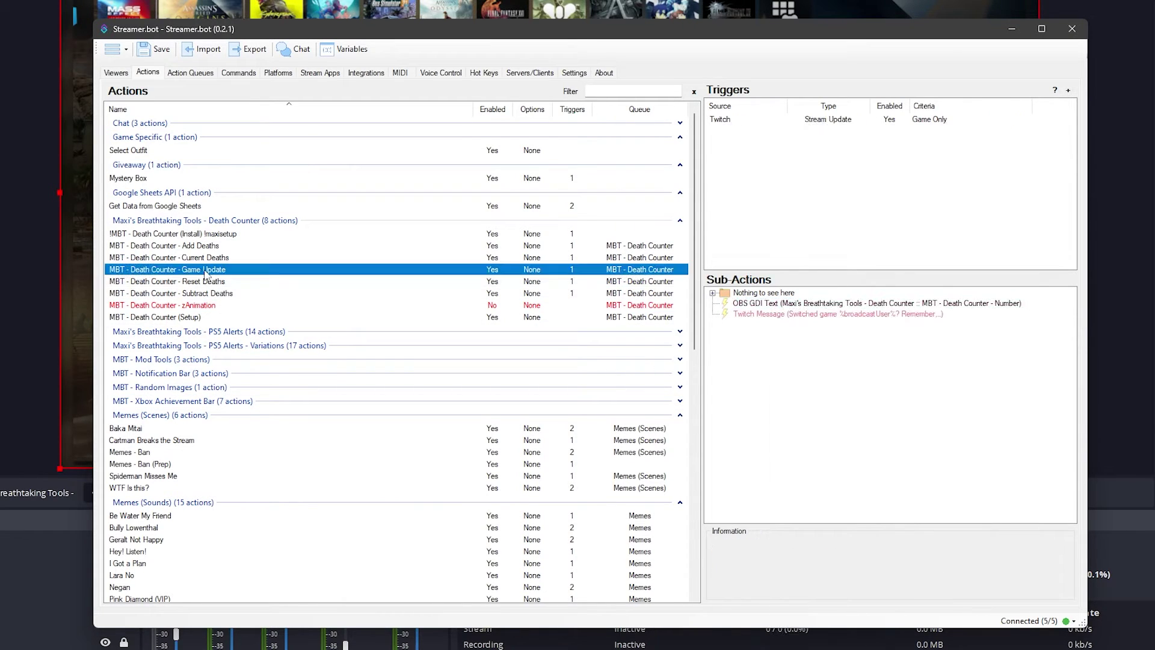
pyautogui.rightClick(788, 305)
pyautogui.click(759, 313)
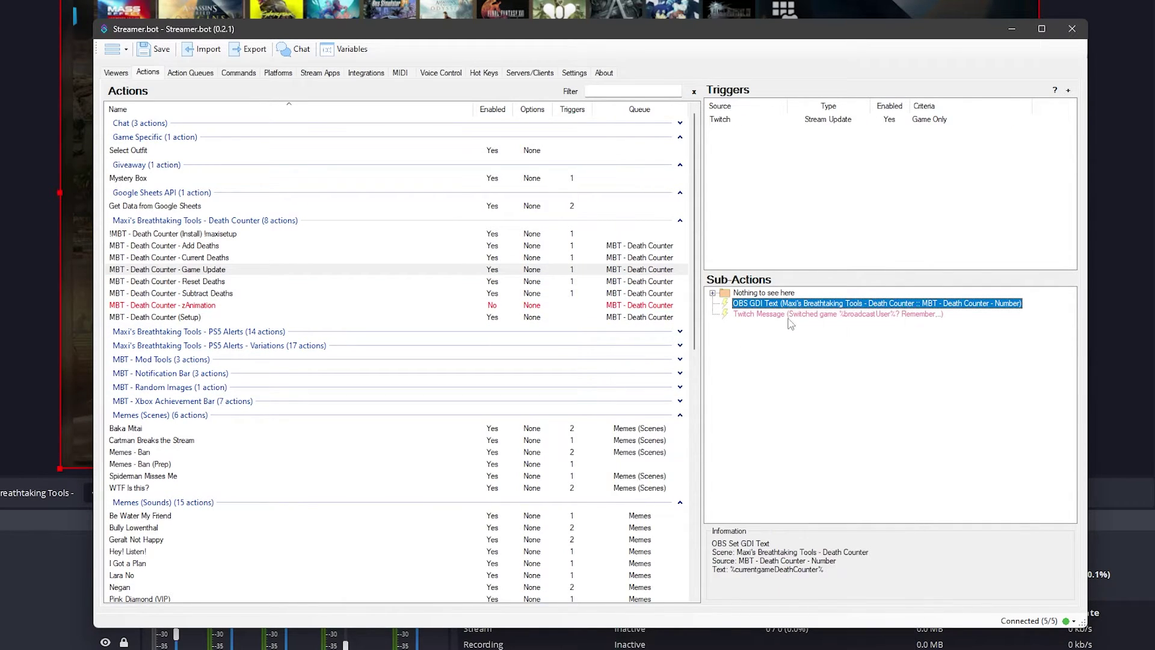
# Step: Review the Twitch Message text in the Game Update action without editing it, and try to enable that sub-action
pyautogui.doubleClick(759, 313)
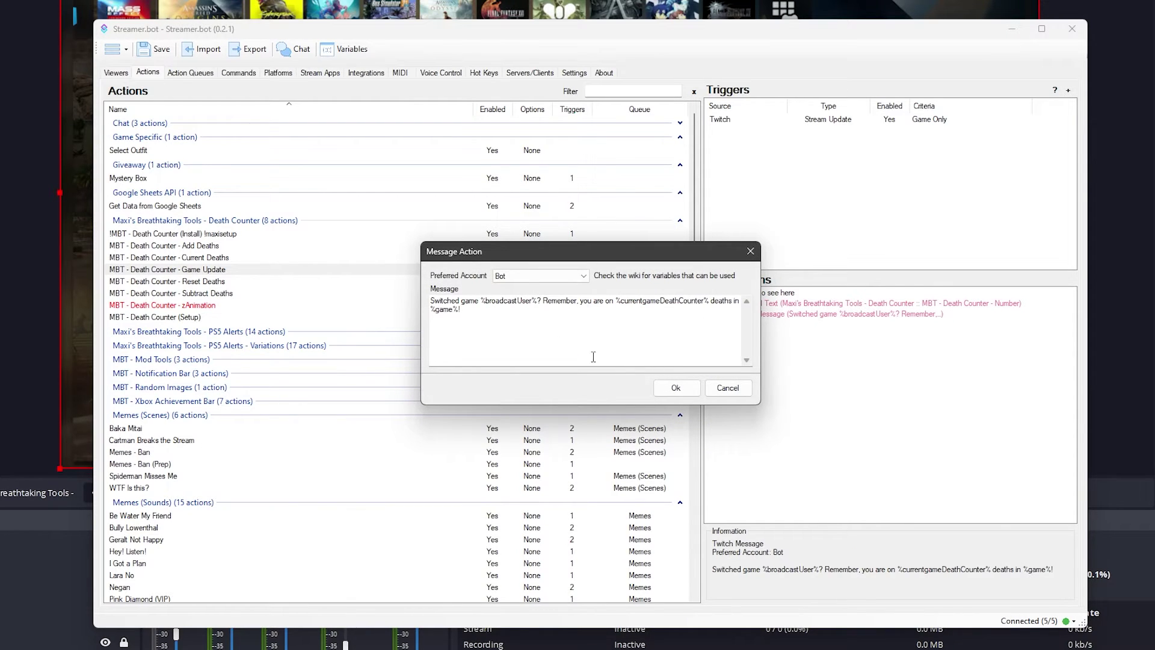
pyautogui.click(727, 387)
pyautogui.rightClick(816, 313)
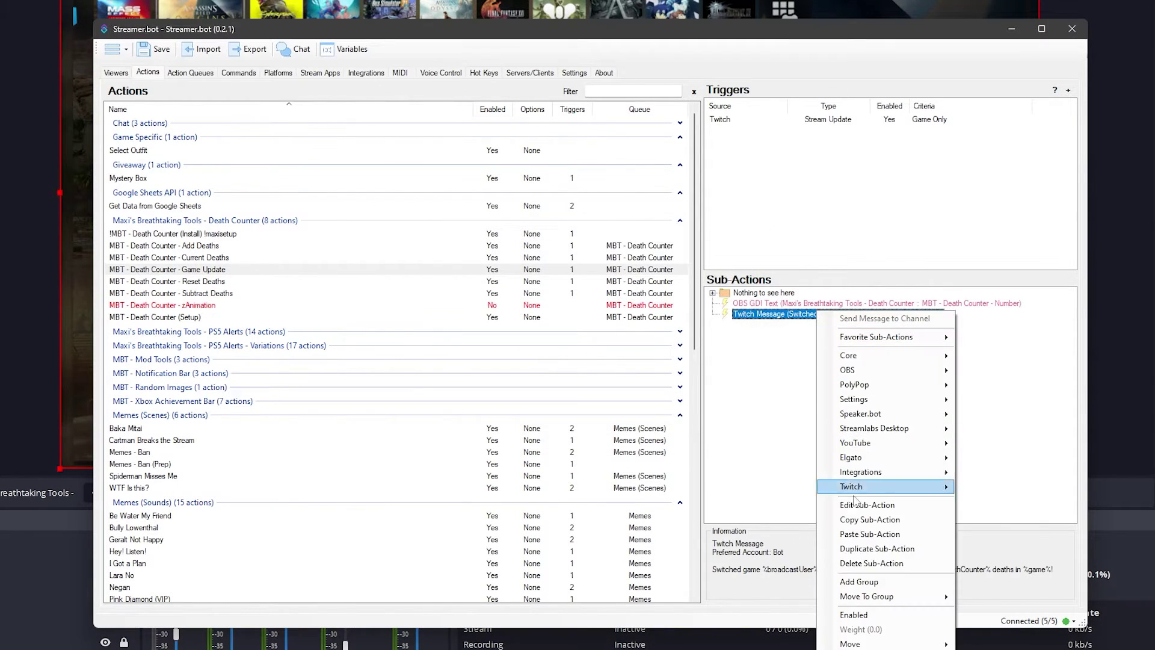
pyautogui.click(872, 616)
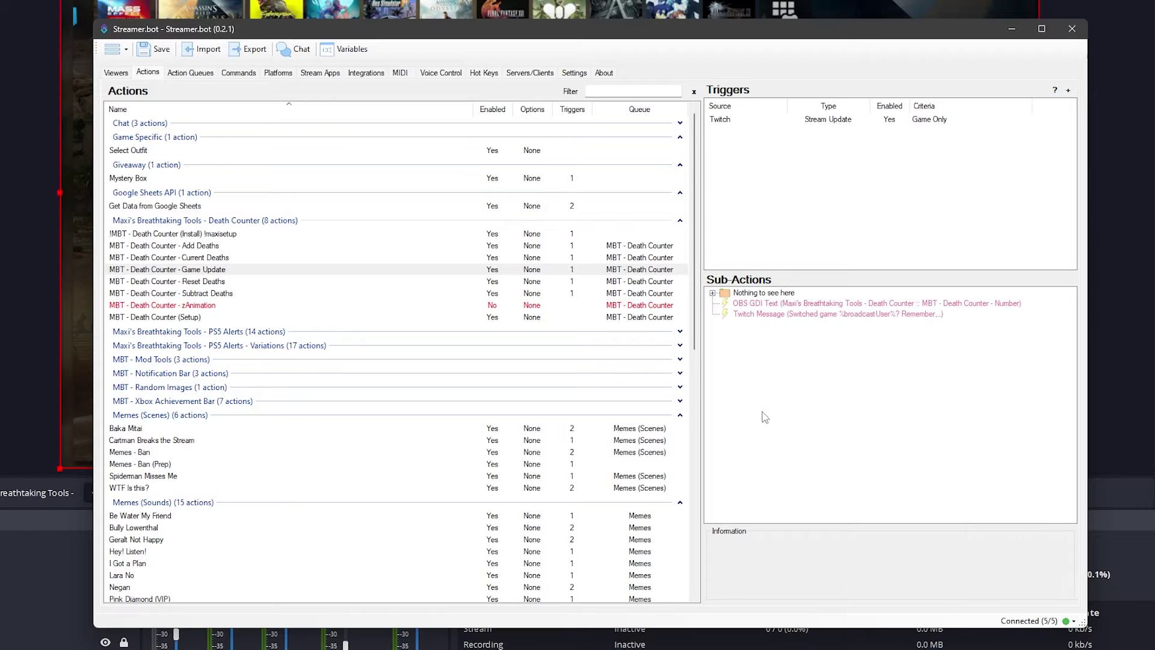
# Step: Inspect the Nothing to see here sub-action group in the MBT - Death Counter - Current Deaths action
pyautogui.click(194, 259)
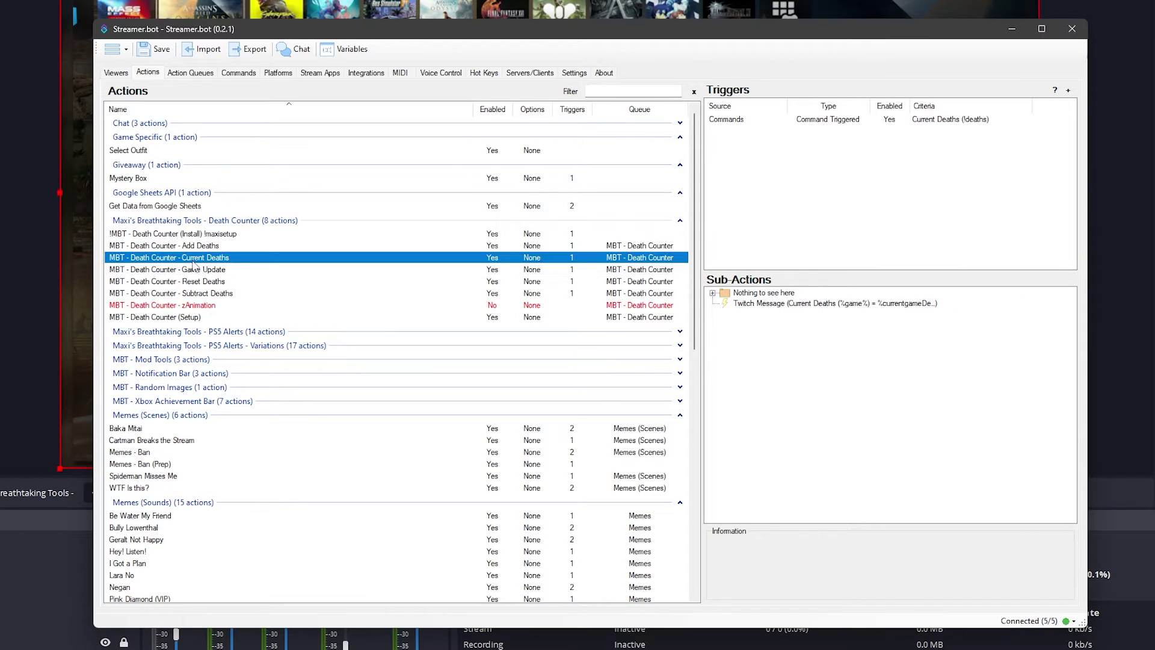
pyautogui.click(713, 294)
pyautogui.click(714, 294)
# Step: In the MBT - Death Counter - Add Deaths action, expand the Nothing to see here group and bring up the options for its zAnimation sub-action
pyautogui.click(218, 247)
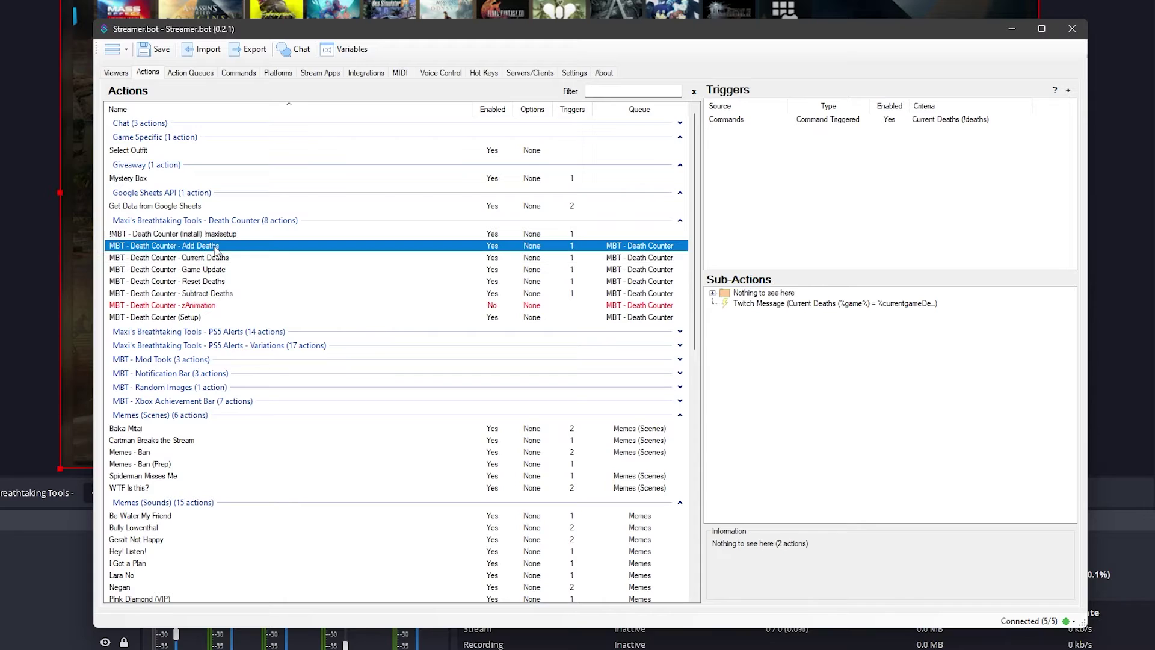
pyautogui.click(713, 294)
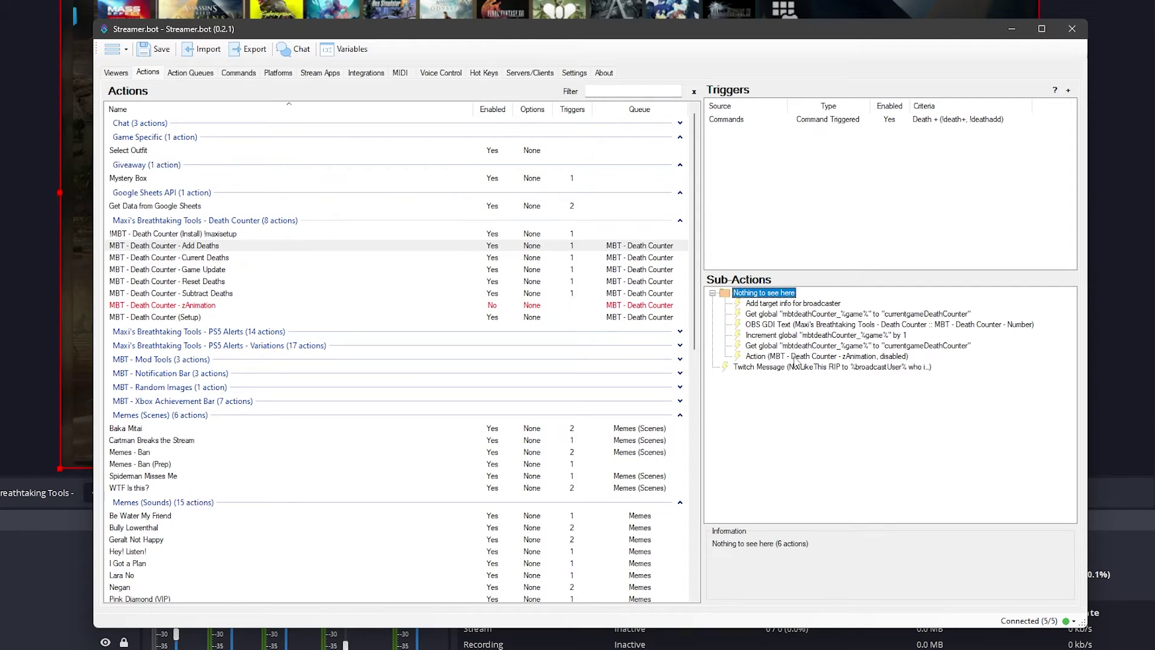
pyautogui.click(794, 358)
pyautogui.rightClick(794, 358)
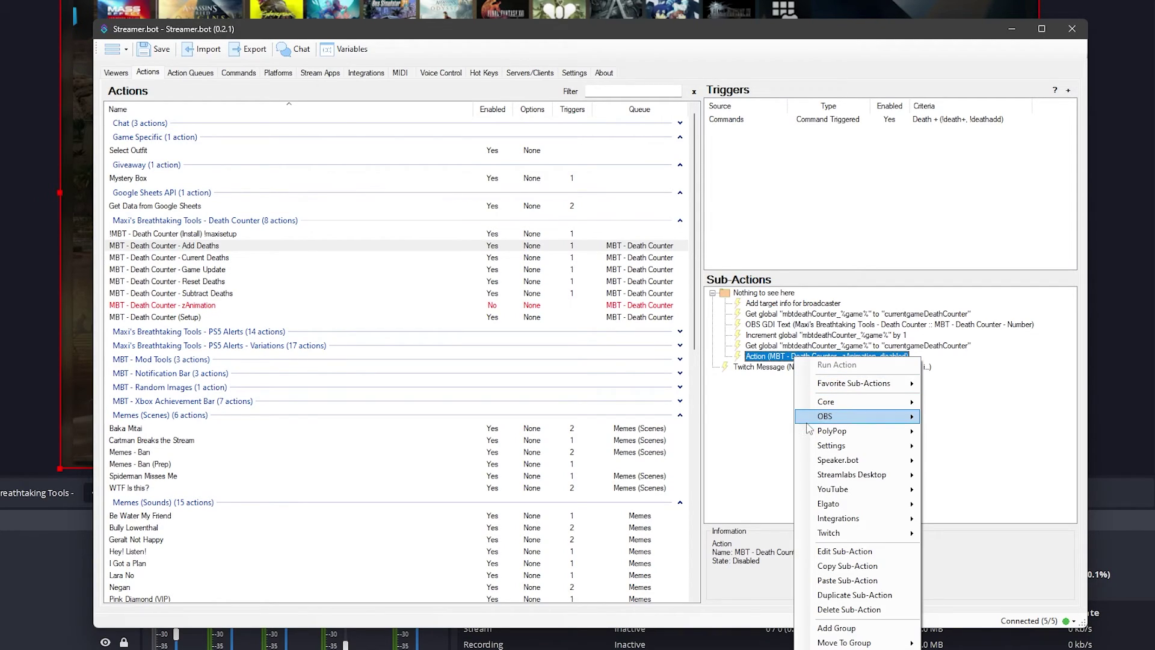
pyautogui.moveTo(807, 424)
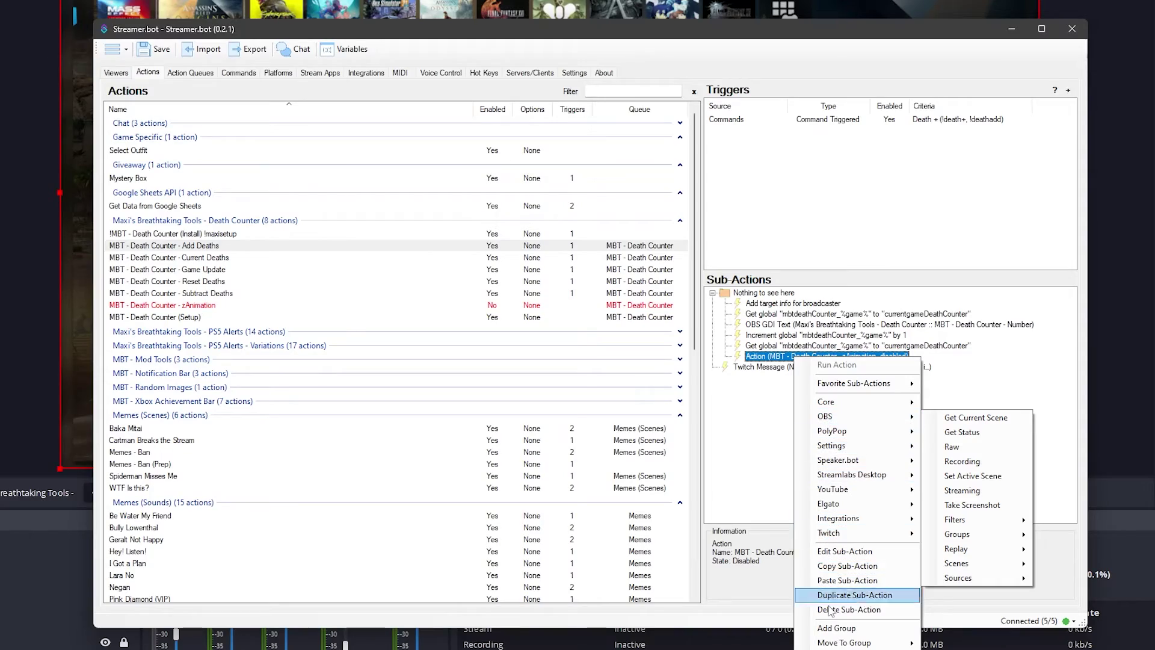